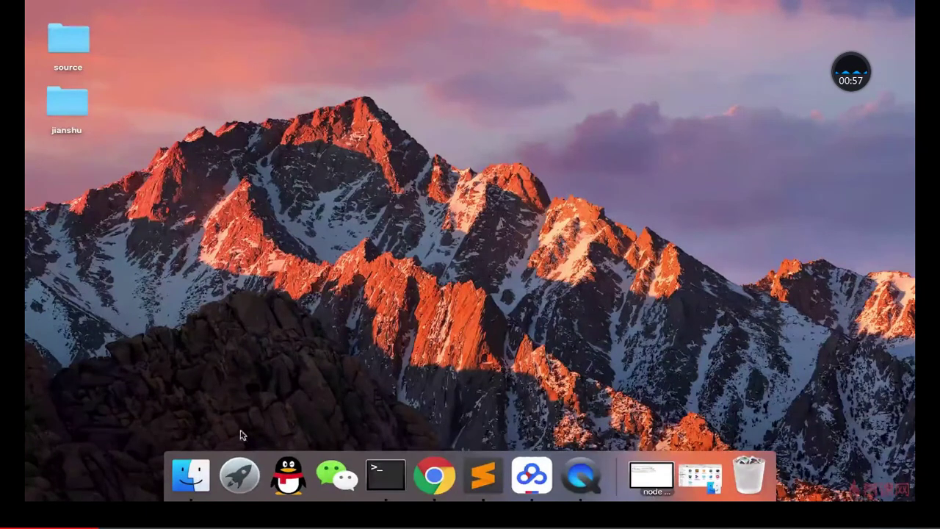
- Launch XAMPP's manager-osx application and authorize it with the account password
left_click(239, 476)
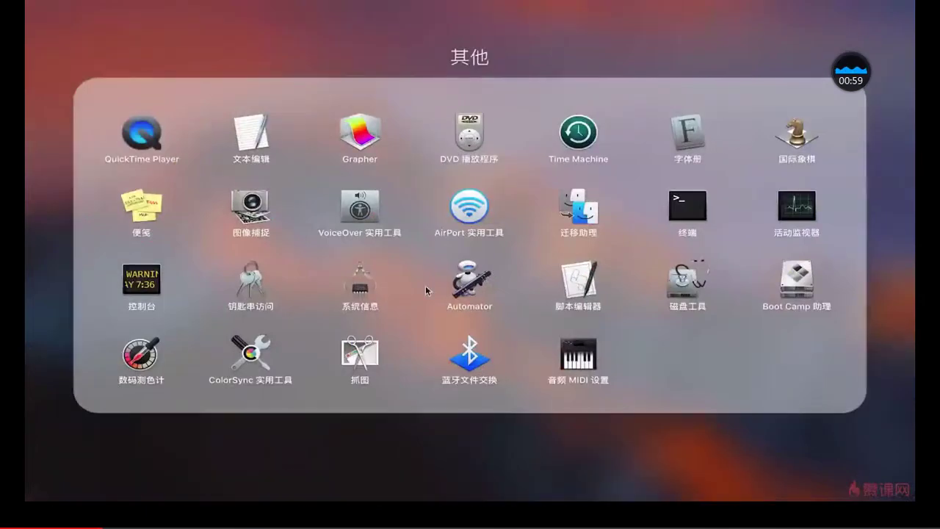
left_click(450, 434)
scroll(597, 248, "right", 5)
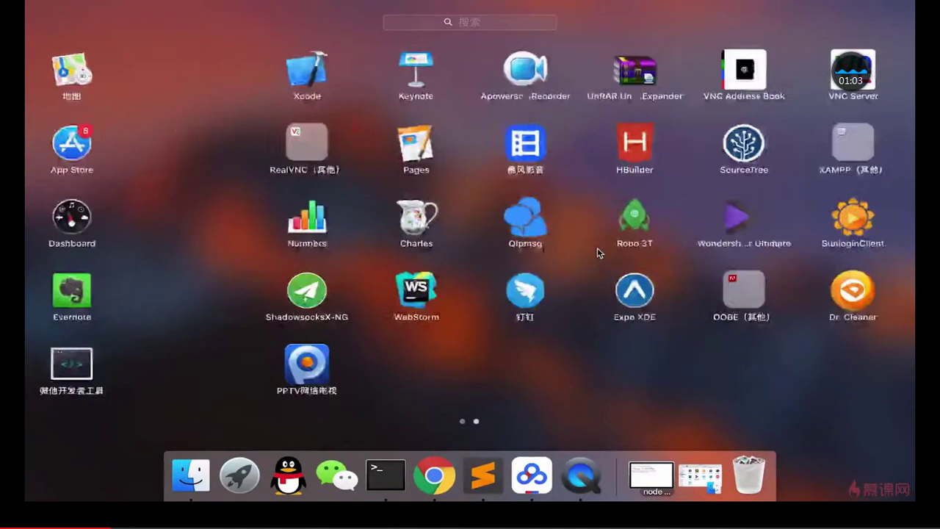
left_click(691, 138)
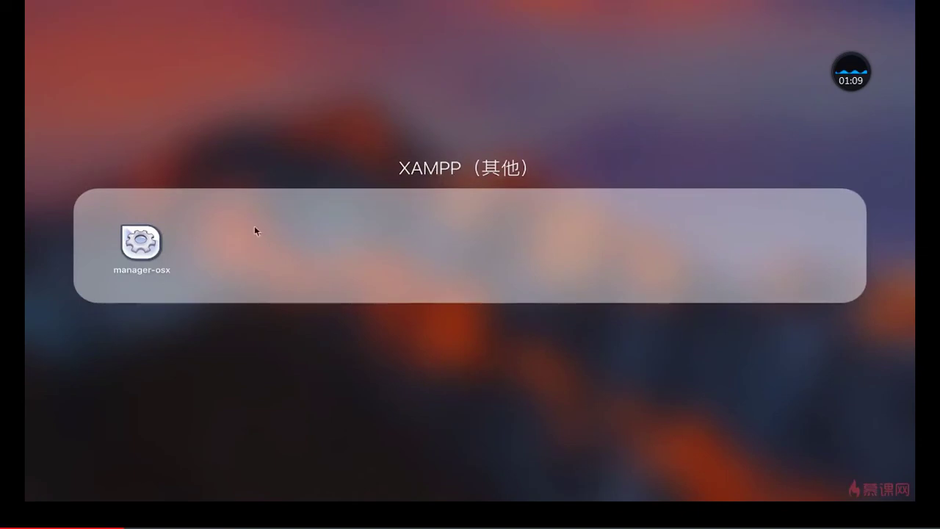
left_click(146, 247)
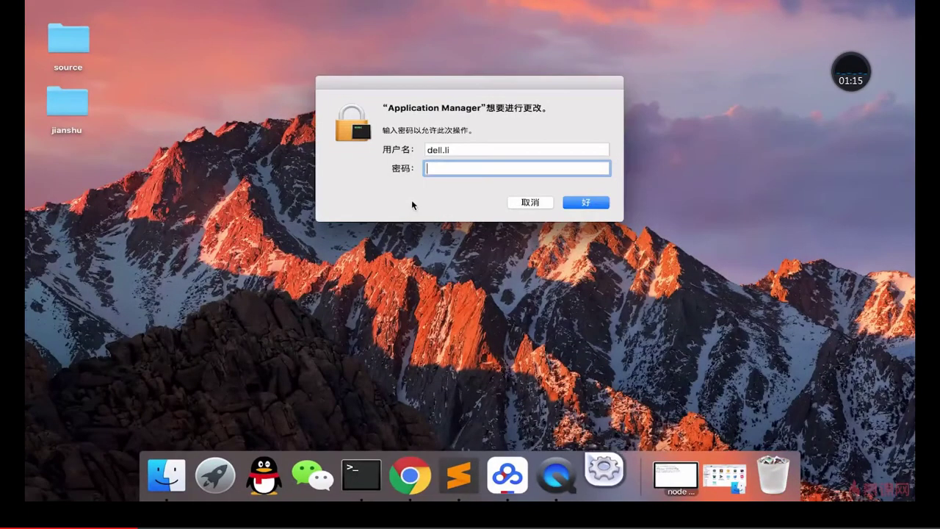
type("••••••••")
key("Return")
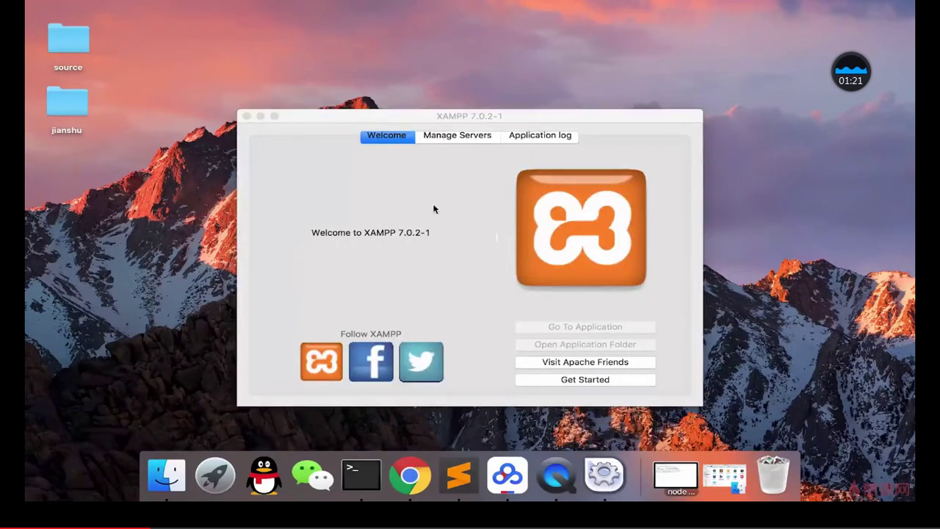
- Start the Apache Web Server in the XAMPP server manager and minimize the manager window
left_click(456, 138)
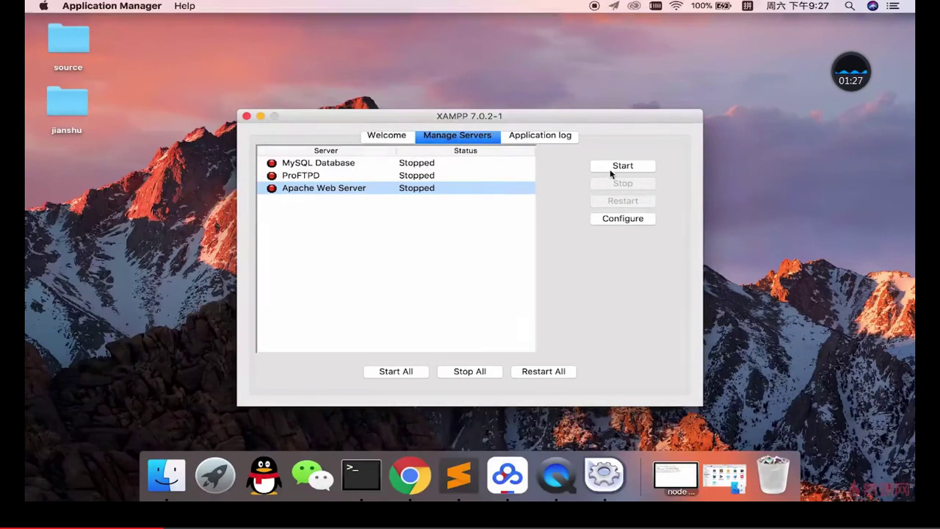
left_click(618, 167)
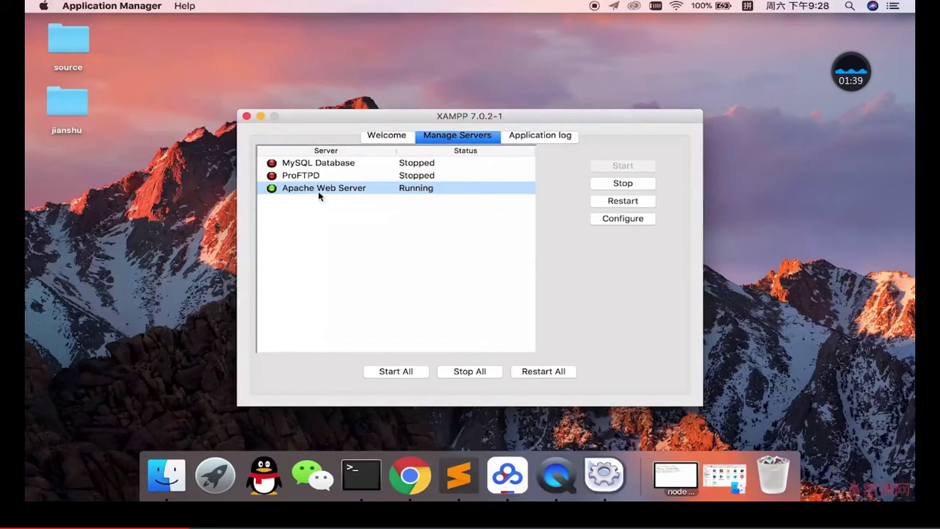
left_click(247, 118)
left_click(508, 176)
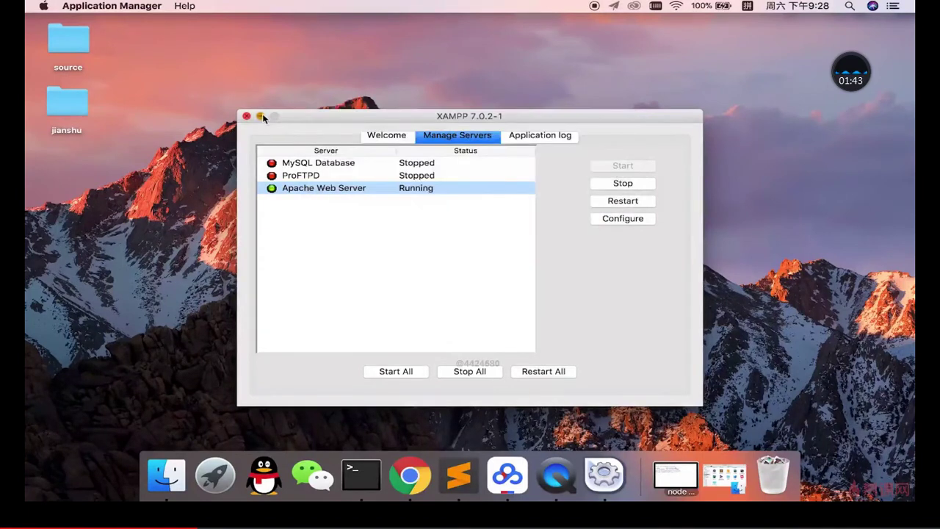
left_click(261, 116)
- Switch to Google Chrome and load localhost in place of the react-loadable GitHub page
left_click(385, 476)
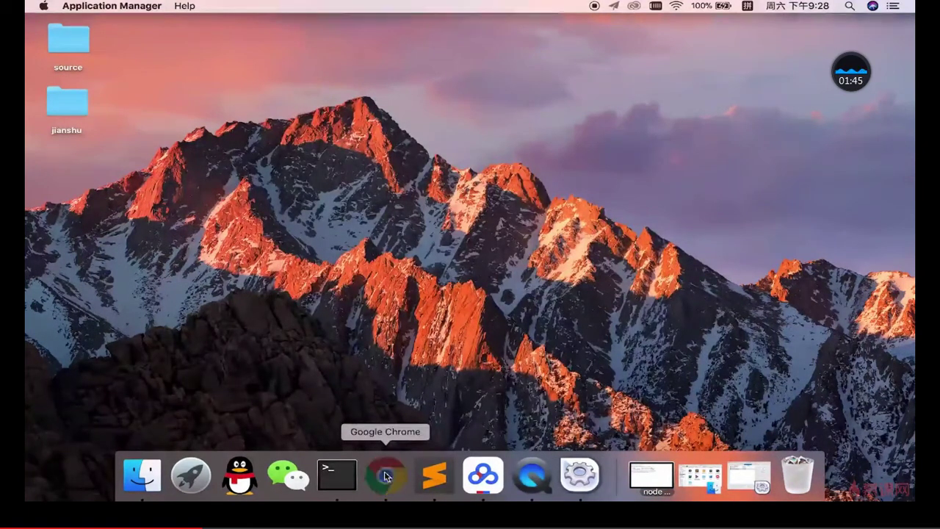
left_click(374, 16)
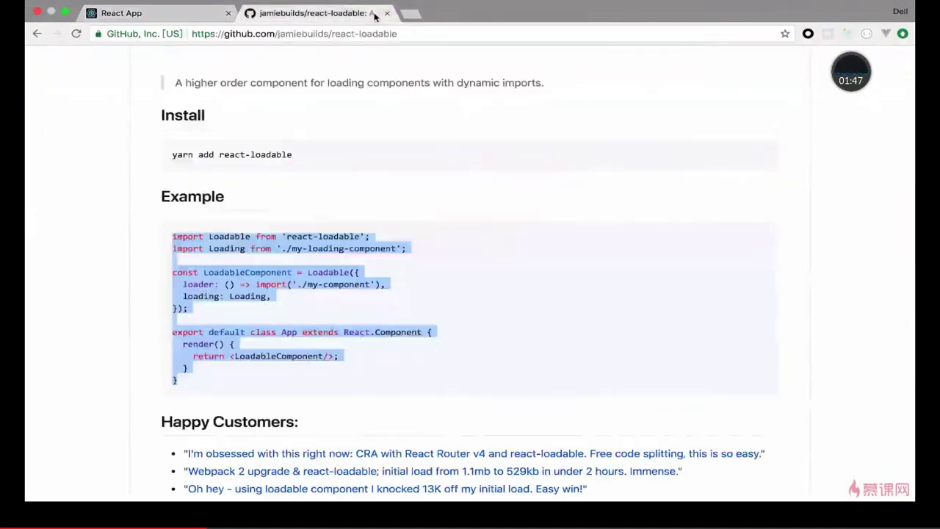
left_click(350, 33)
type("local")
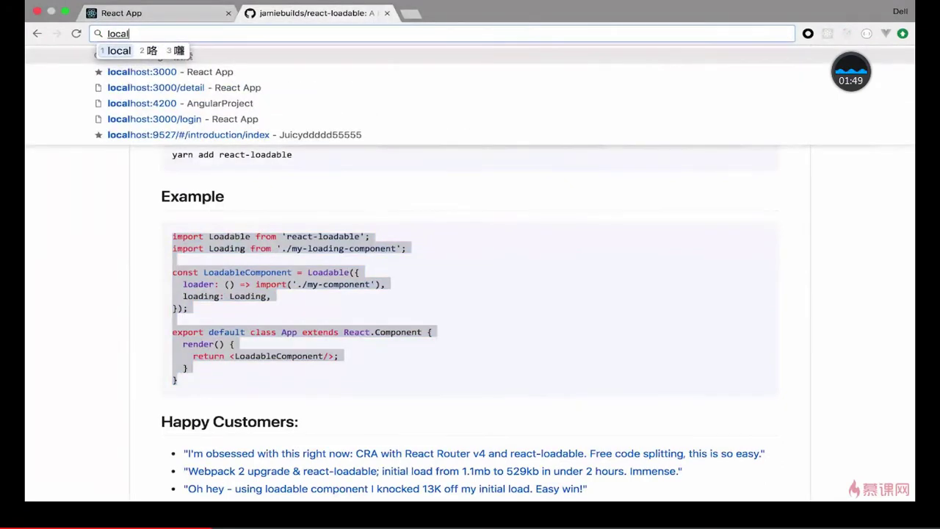
type("host")
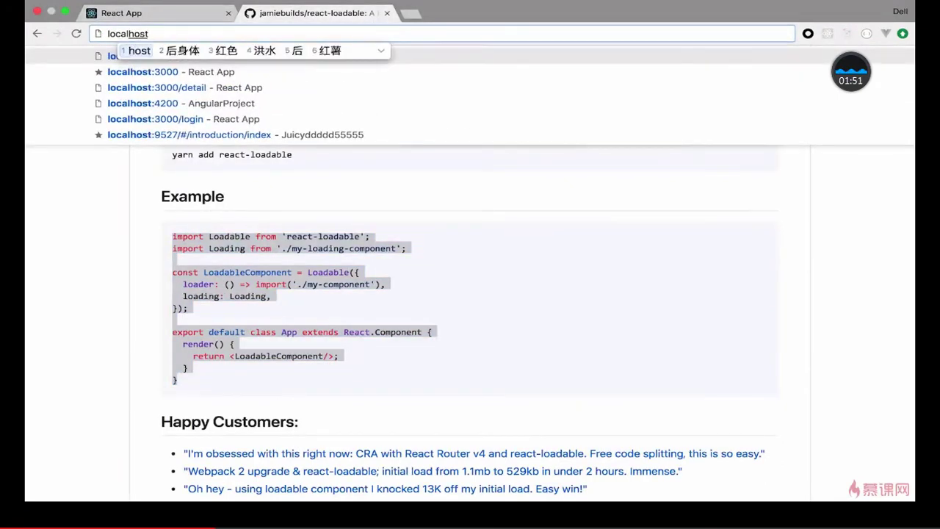
key("Return")
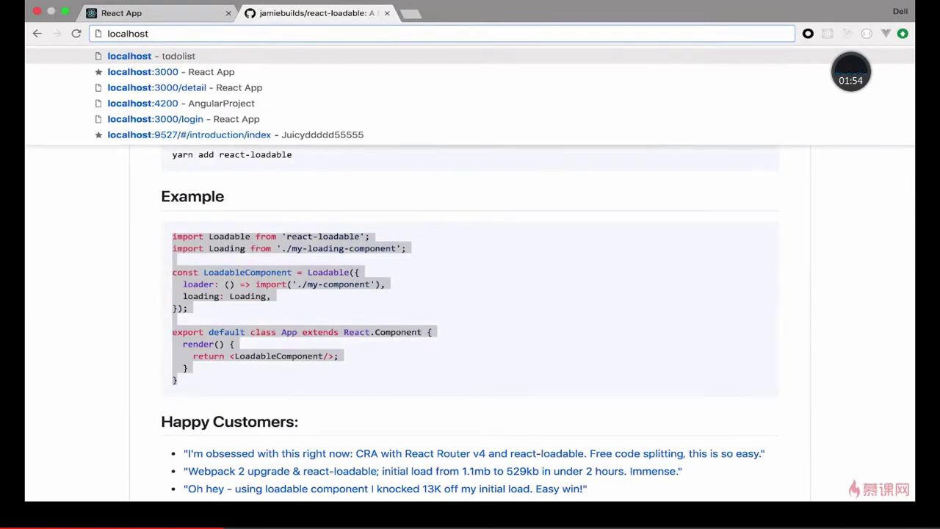
key("Return")
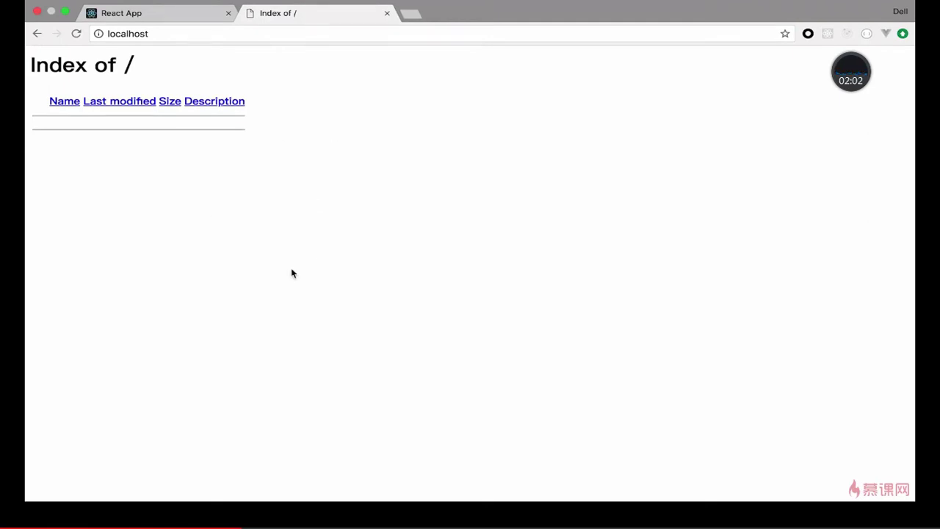
- Hide Chrome and open the htdocs folder inside the XAMPP applications folder in Finder
key("super+h")
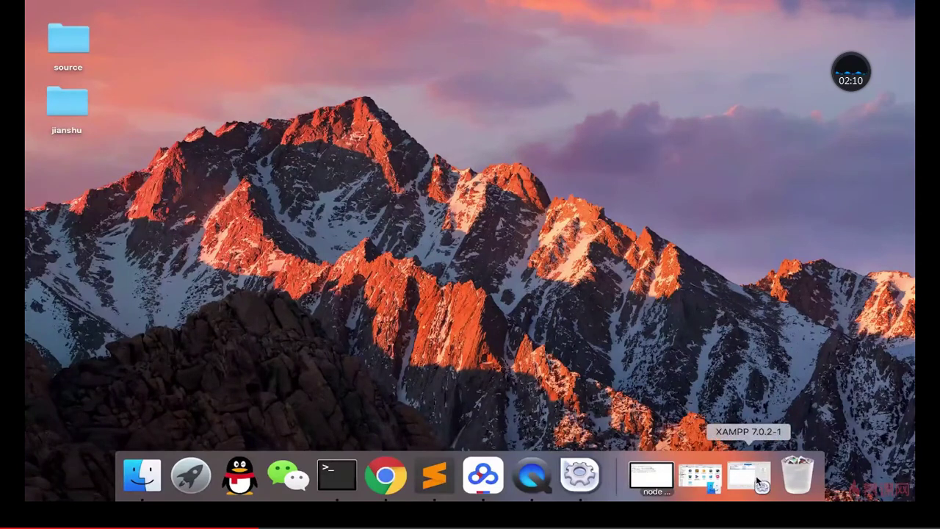
left_click(699, 479)
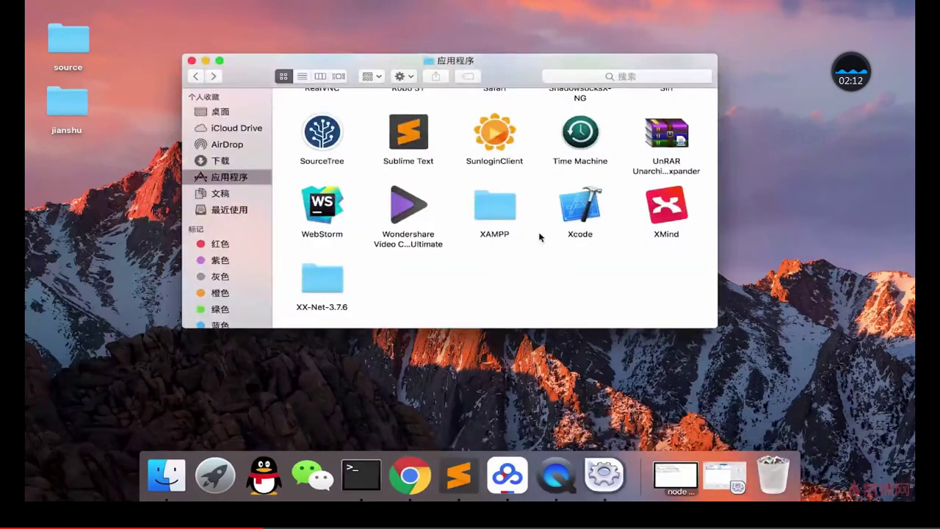
double_click(499, 210)
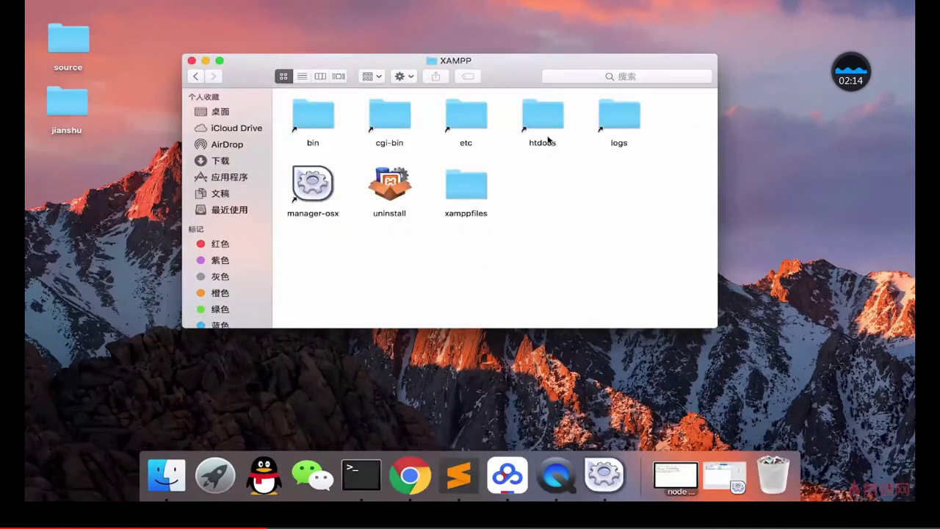
double_click(544, 118)
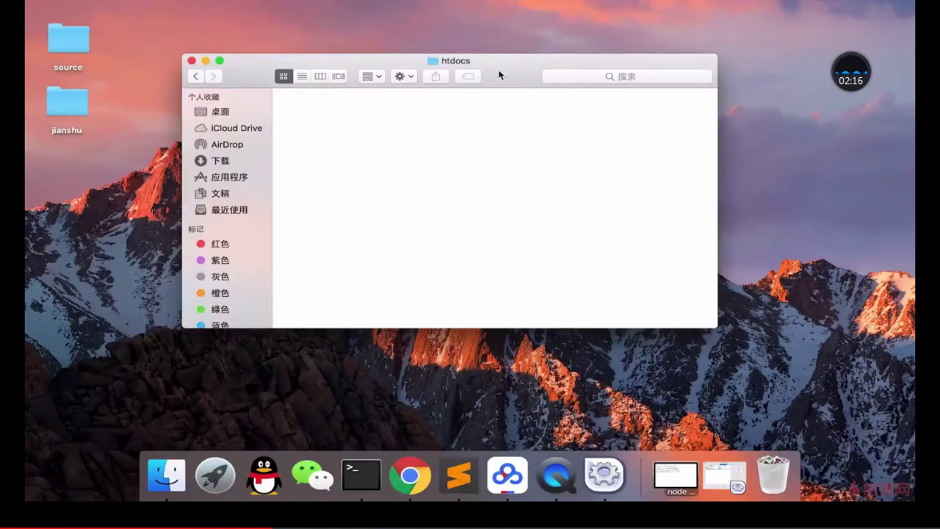
- Create a folder named api in htdocs, place it near the upper-left corner of the folder view, and open it
left_click_drag(507, 74, 505, 71)
right_click(430, 134)
left_click(434, 139)
type("api")
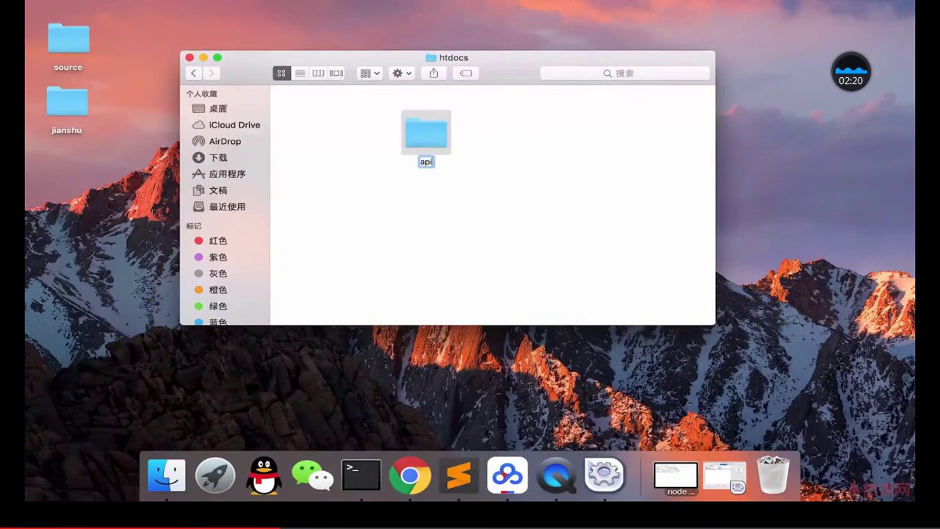
key("Return")
left_click_drag(434, 143, 340, 132)
double_click(340, 132)
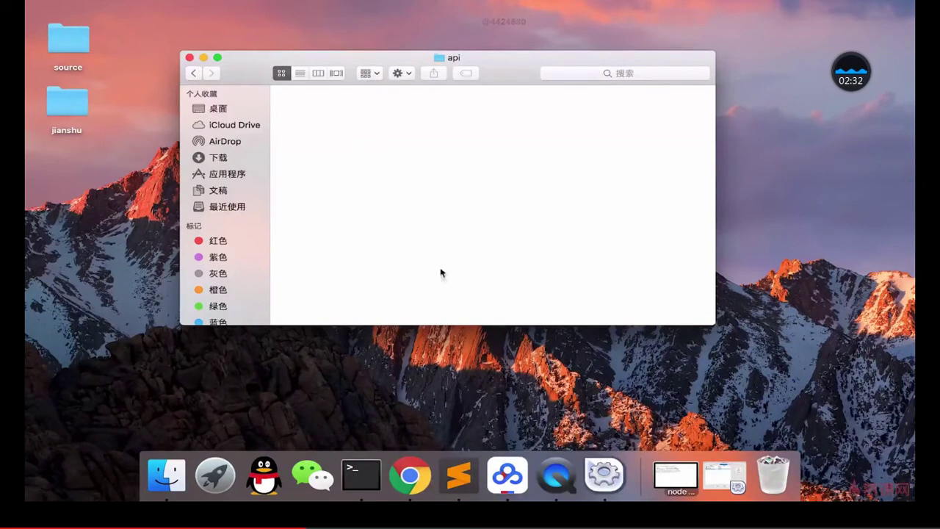
- Switch to Chrome, reload the localhost listing and view the api directory at localhost/api/
left_click(410, 477)
key("super+r")
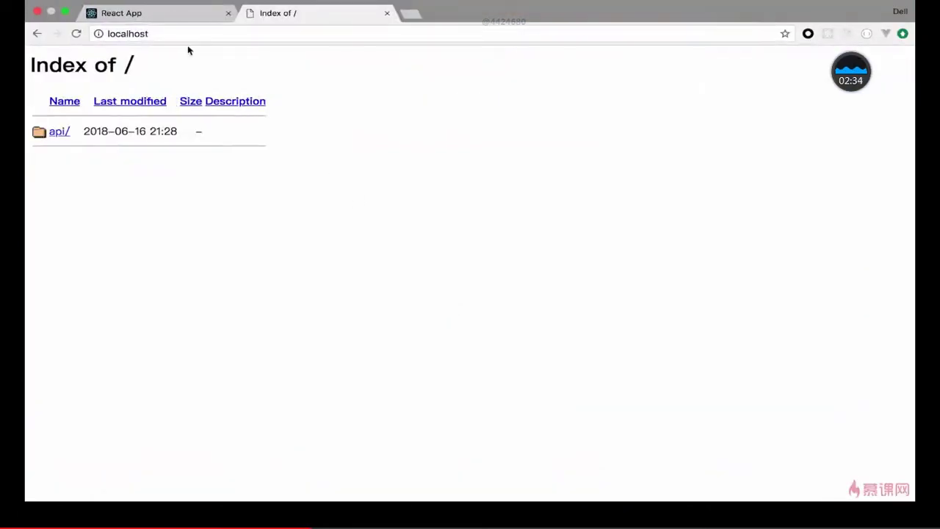
left_click(55, 133)
left_click(193, 35)
left_click(193, 34)
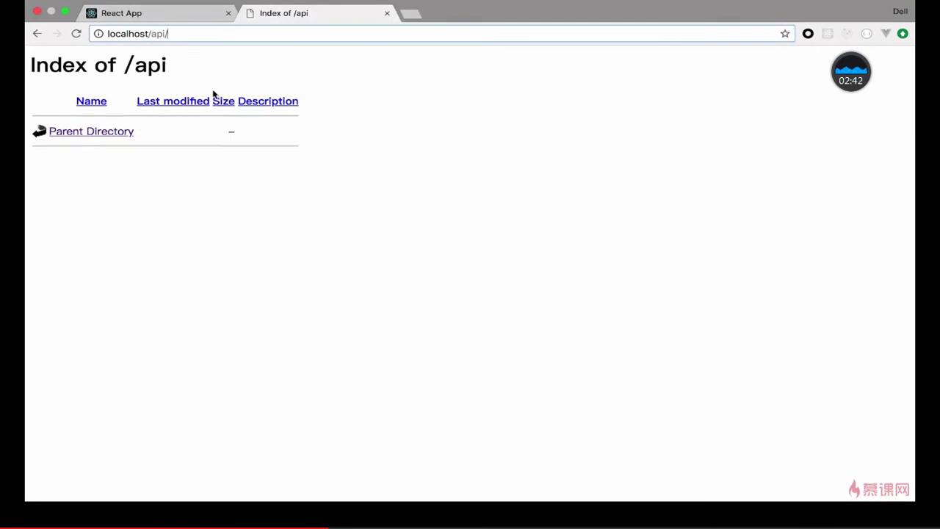
key("ctrl+Left")
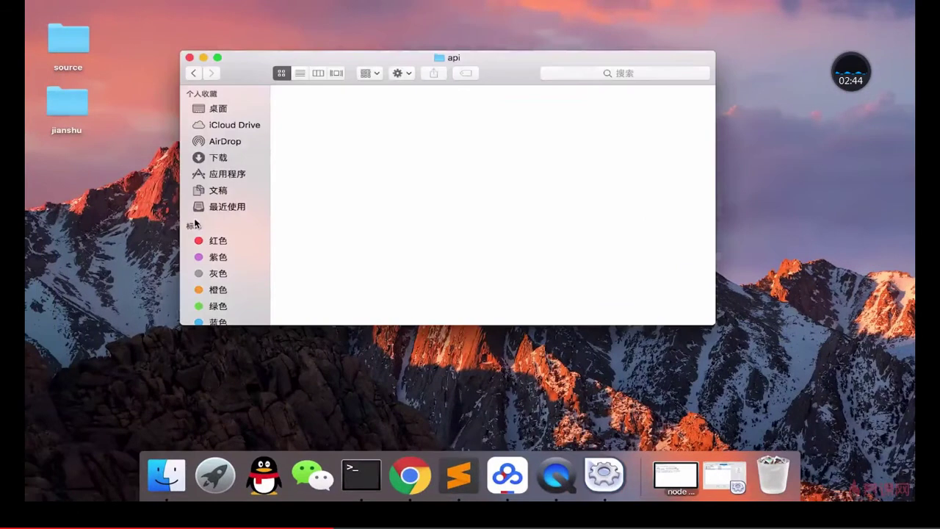
- Copy all the JSON files from the jianshu project's public/api folder, closing the Finder windows no longer needed
left_click(189, 57)
left_click(77, 105)
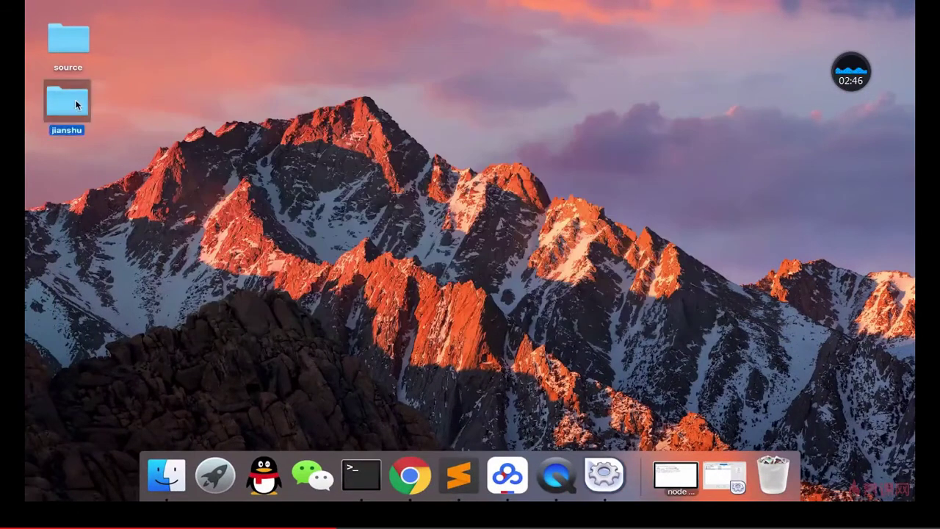
double_click(76, 105)
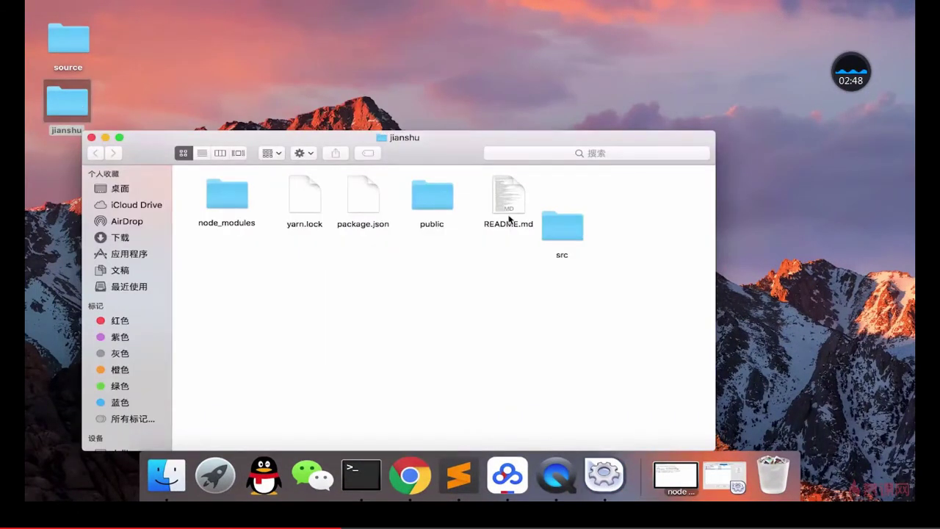
left_click(560, 223)
double_click(441, 198)
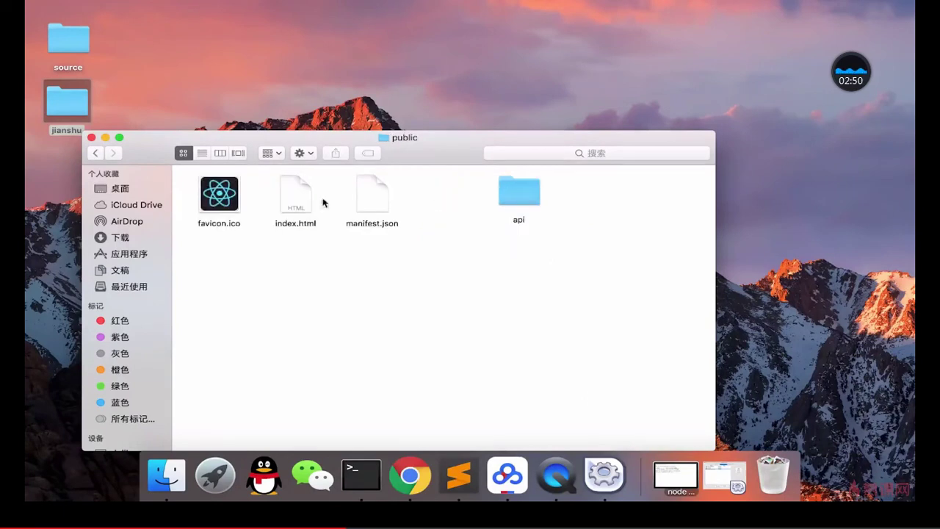
double_click(523, 200)
left_click_drag(551, 249, 205, 176)
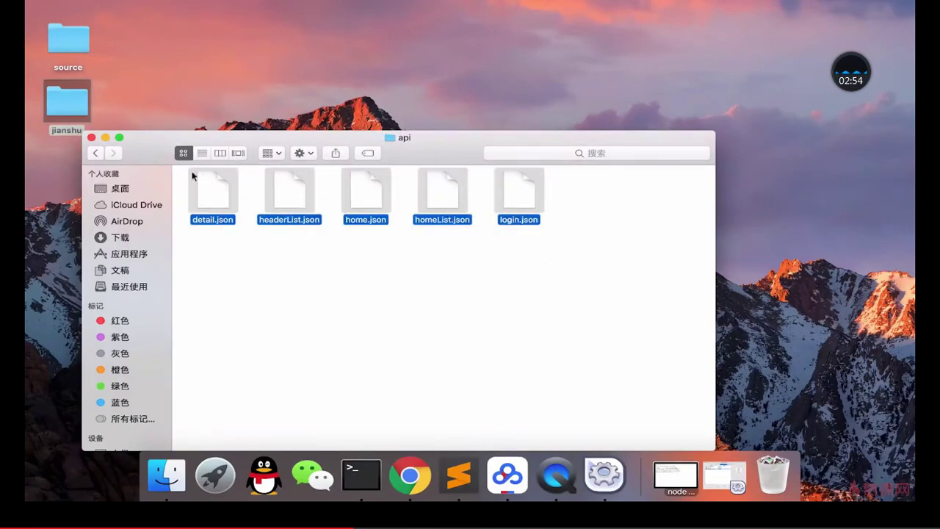
left_click(93, 137)
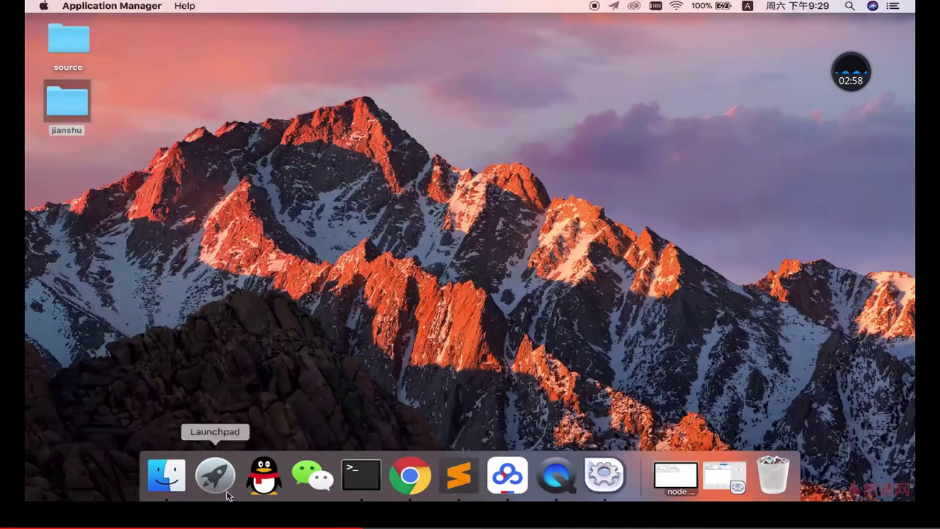
- Open the XAMPP htdocs/api folder in Finder and paste the copied JSON files into it
left_click(166, 476)
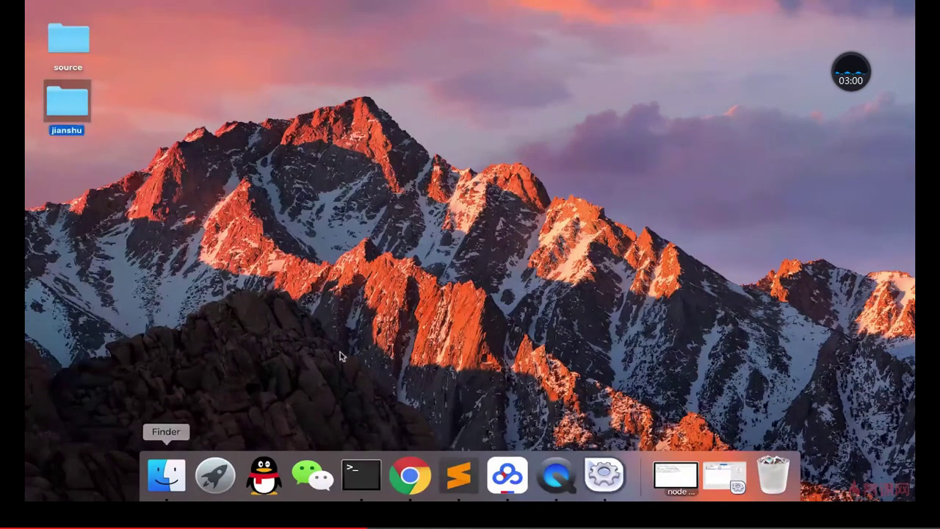
left_click(213, 180)
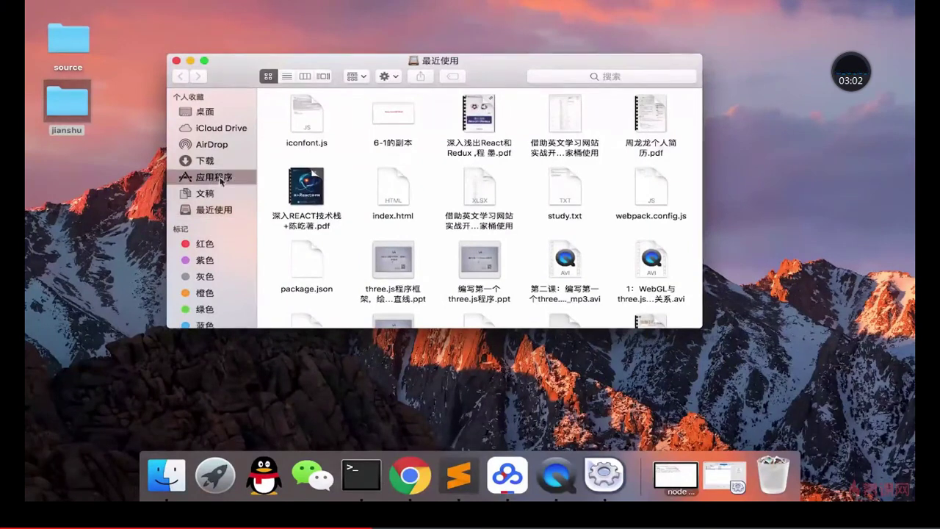
double_click(491, 205)
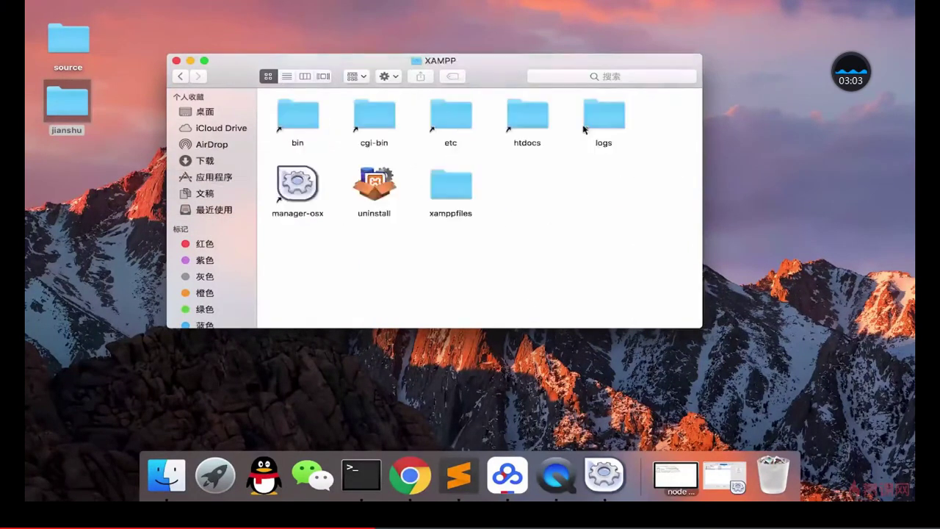
double_click(531, 112)
double_click(316, 124)
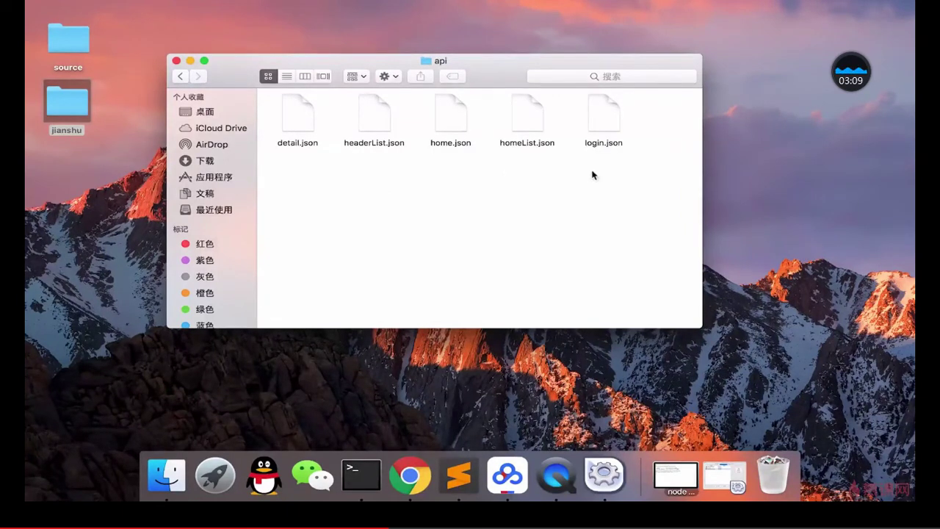
- Look over the JSON files in the server's api folder and return to the htdocs folder
left_click_drag(621, 177, 394, 252)
left_click(300, 124)
left_click(372, 123)
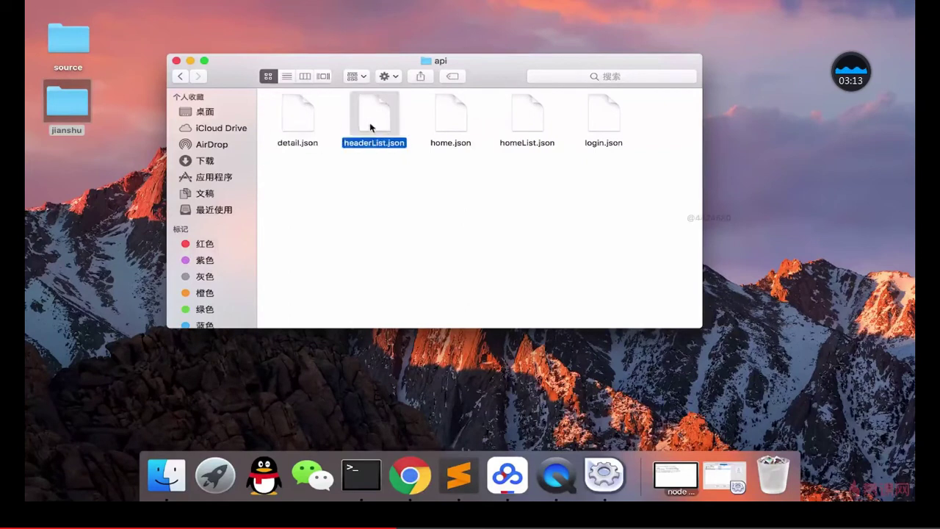
left_click(454, 122)
left_click(539, 125)
left_click(577, 125)
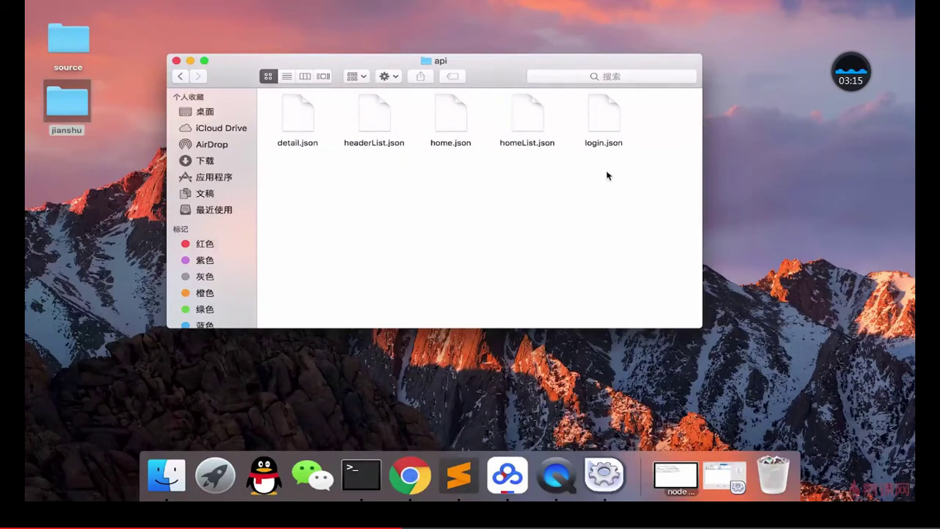
left_click_drag(653, 168, 344, 180)
left_click(181, 78)
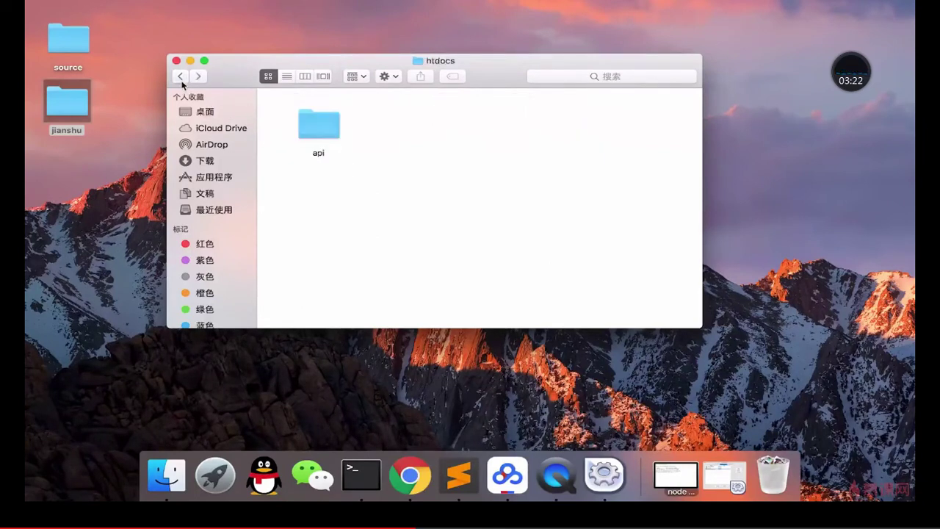
- Reopen the api folder inside htdocs and review the JSON files it holds
double_click(332, 129)
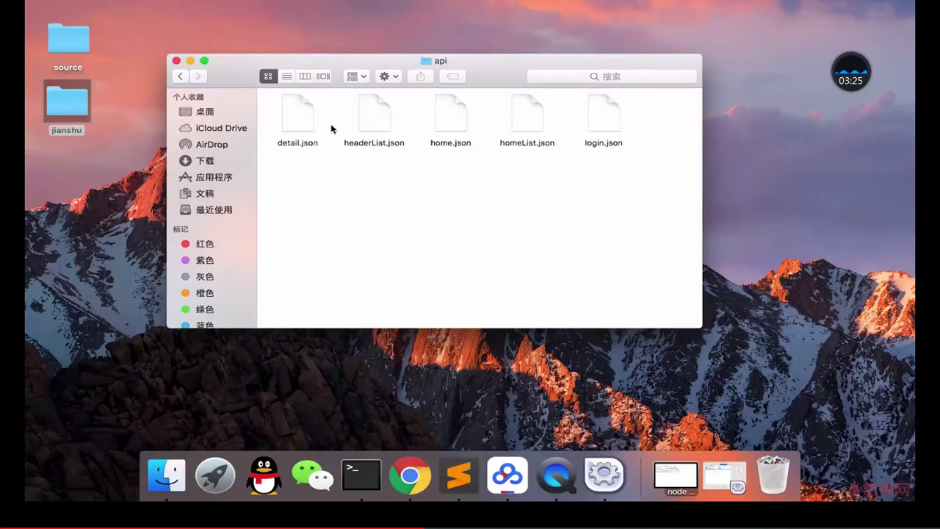
left_click_drag(604, 177, 324, 147)
left_click(338, 192)
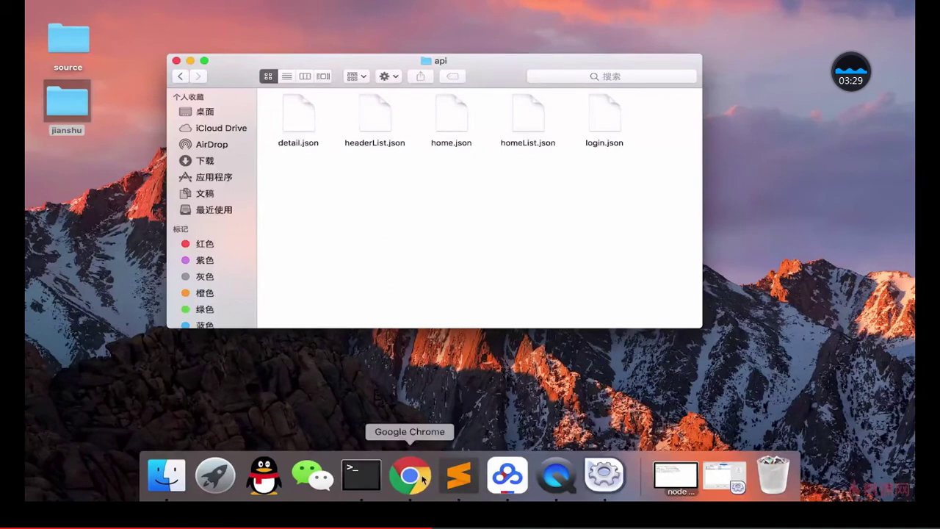
- Switch to Chrome and load localhost/api/homeList.json to check the served data
left_click(420, 479)
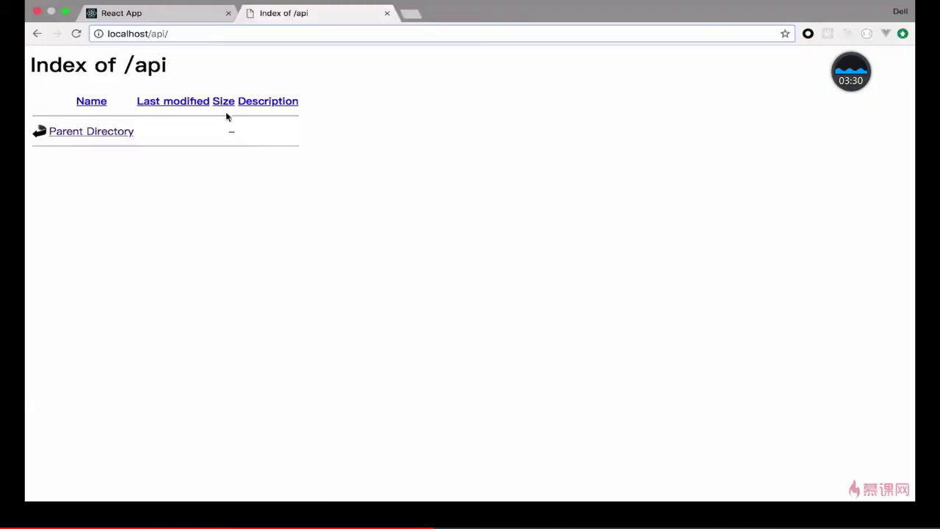
double_click(136, 34)
left_click(177, 35)
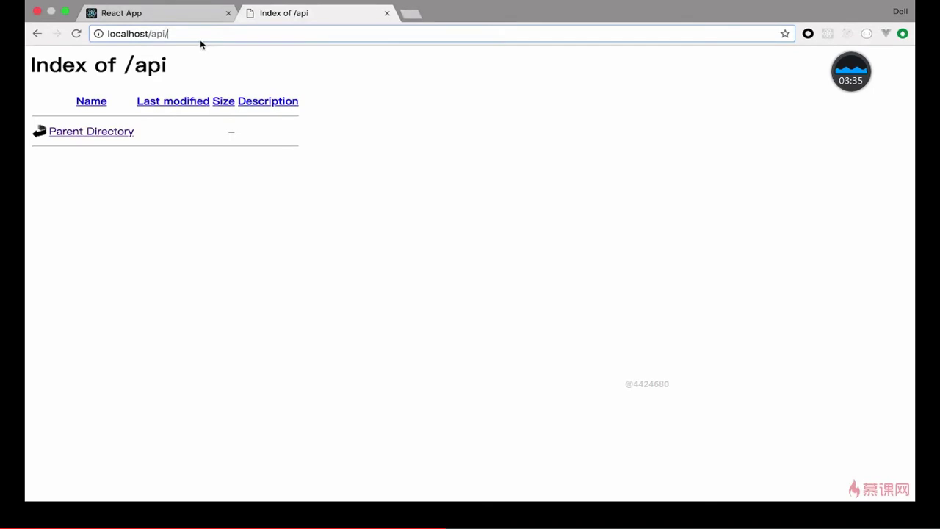
type("d")
key("BackSpace")
type("homeList.json")
key("Return")
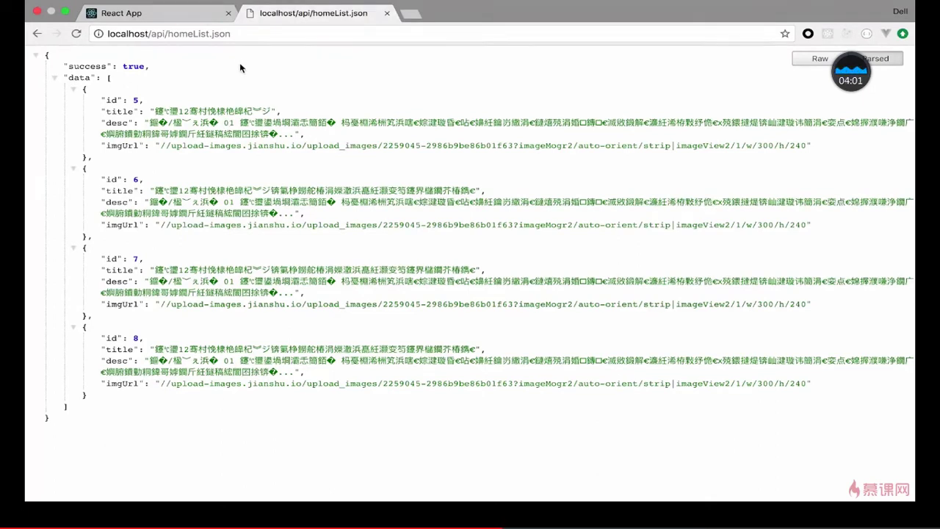
- Close both browser tabs, then return the Finder window to the htdocs folder and minimize it
left_click(387, 13)
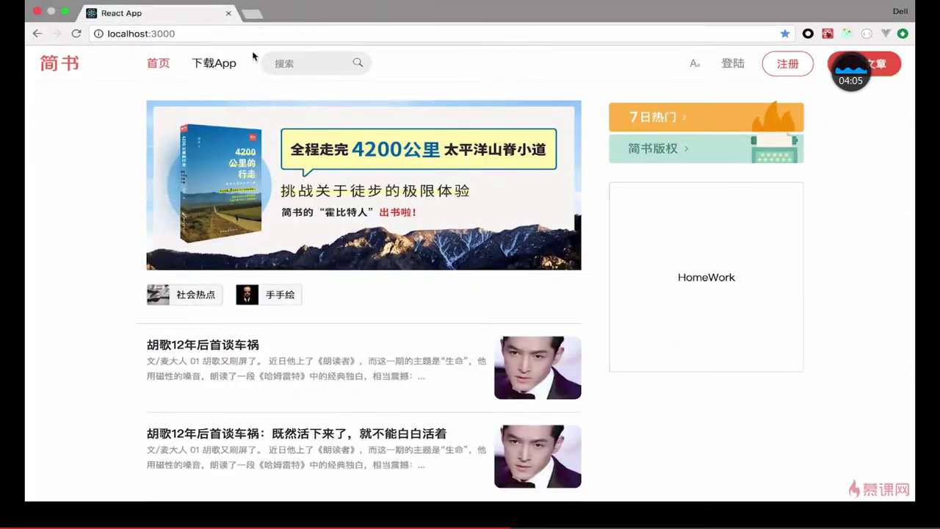
left_click(229, 14)
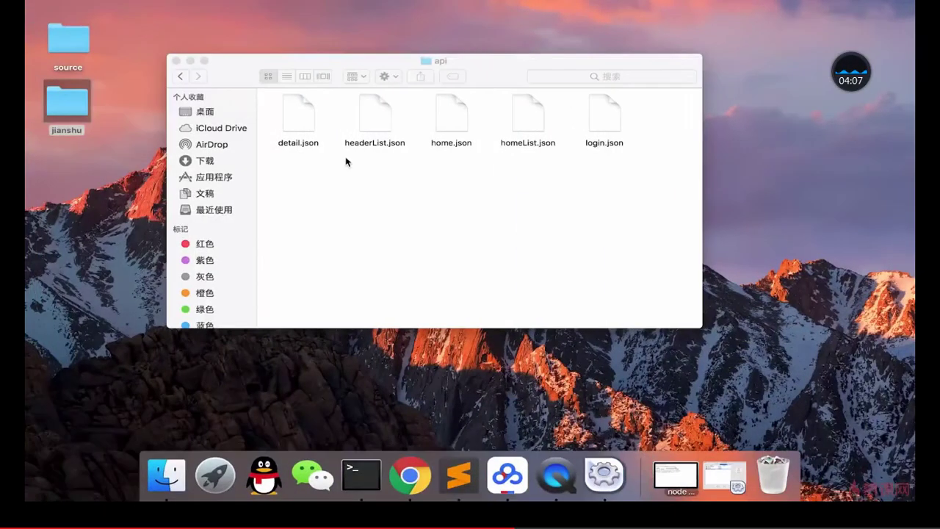
left_click(181, 76)
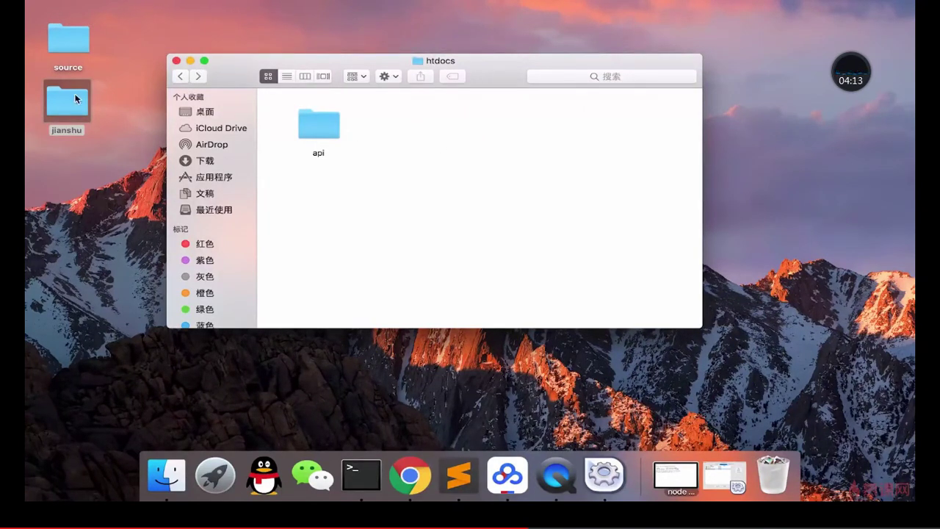
left_click(189, 61)
left_click(208, 186)
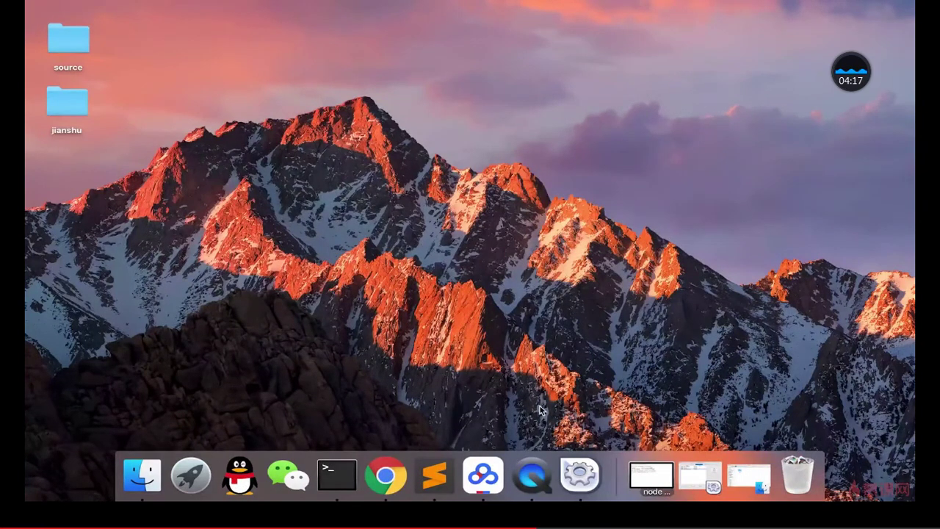
- Switch to Terminal, stop the running jianshu development server and clear the screen
left_click(336, 477)
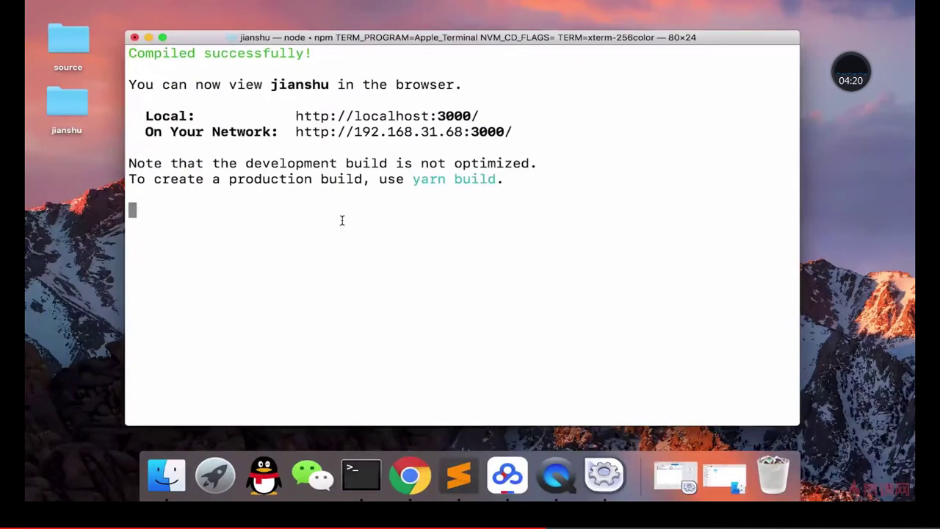
key("ctrl+c")
key("Return")
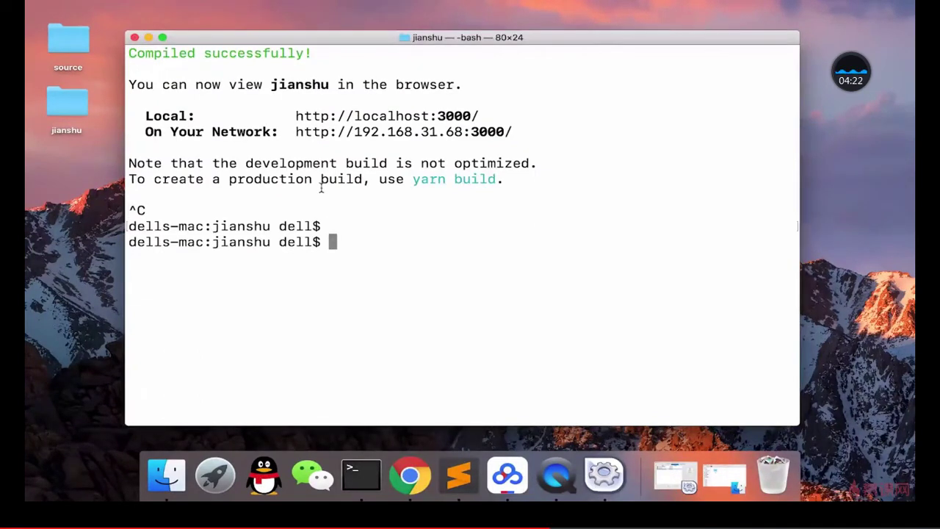
type("clear")
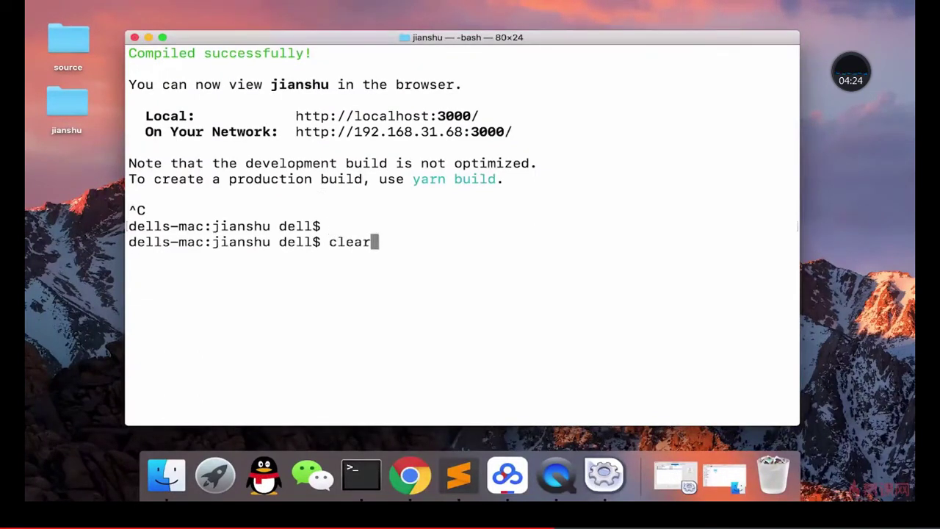
key("Return")
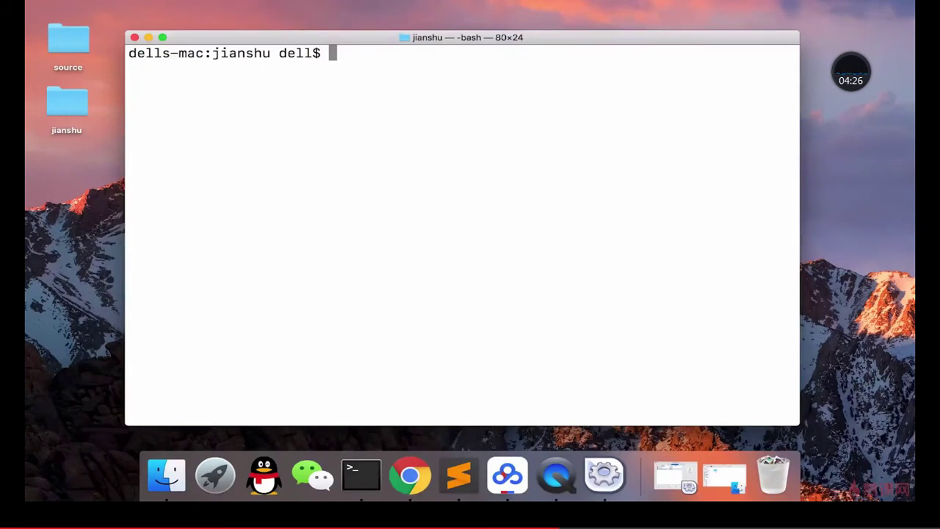
double_click(297, 54)
left_click(302, 63)
double_click(298, 54)
left_click(294, 81)
- Open the jianshu project folder in Sublime Text and delete the api folder inside public
left_click_drag(64, 114, 468, 460)
left_click(80, 71)
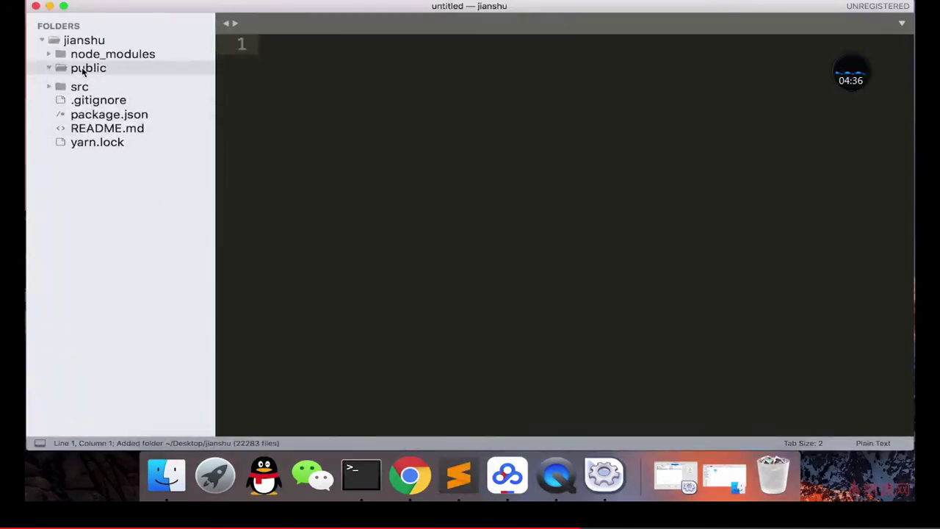
right_click(81, 86)
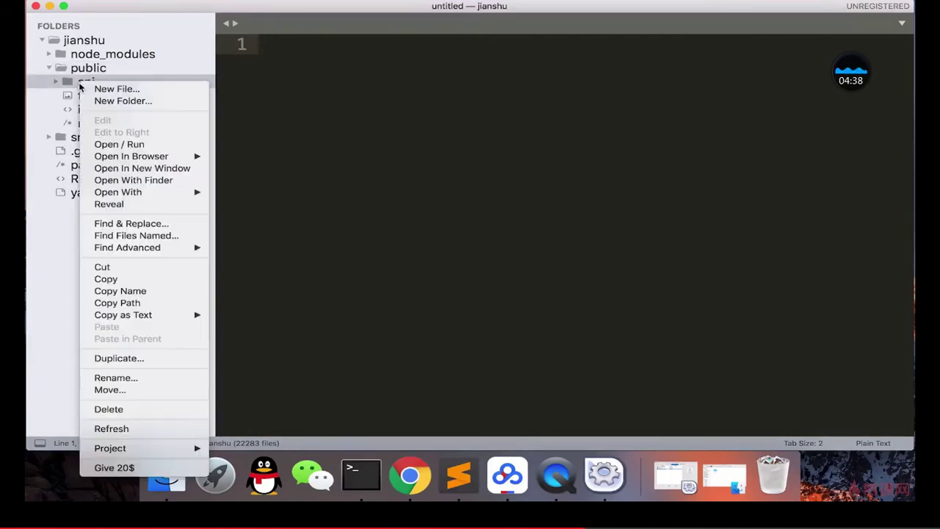
left_click(110, 409)
left_click(579, 167)
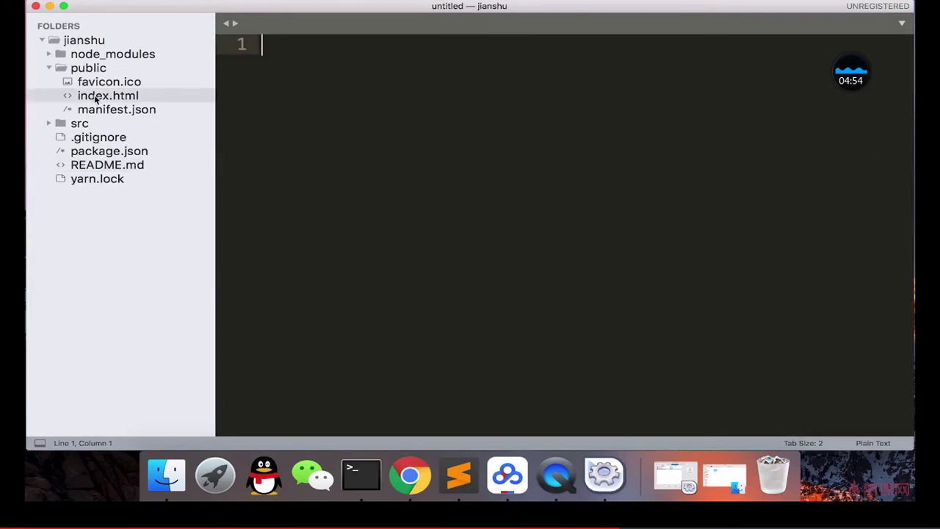
left_click(69, 69)
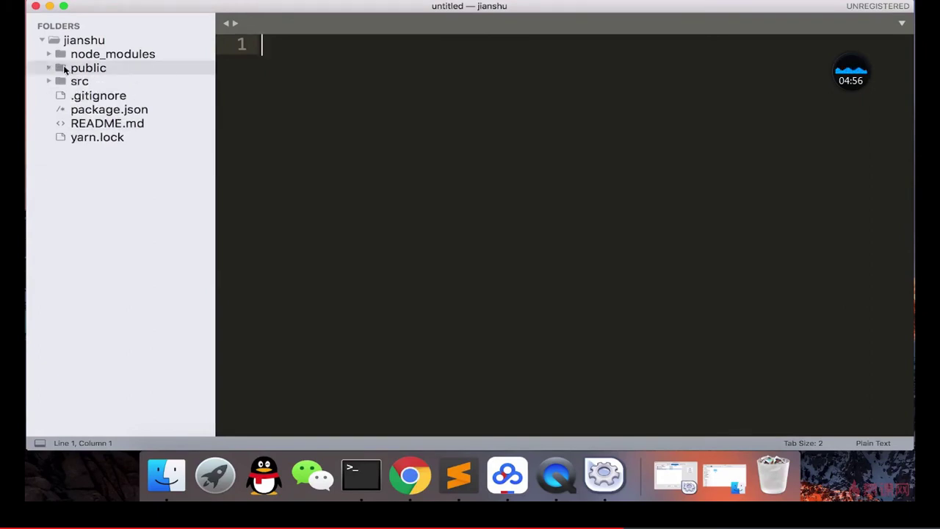
- Switch back to Terminal and run npm run build in the jianshu directory
key("cmd+Tab")
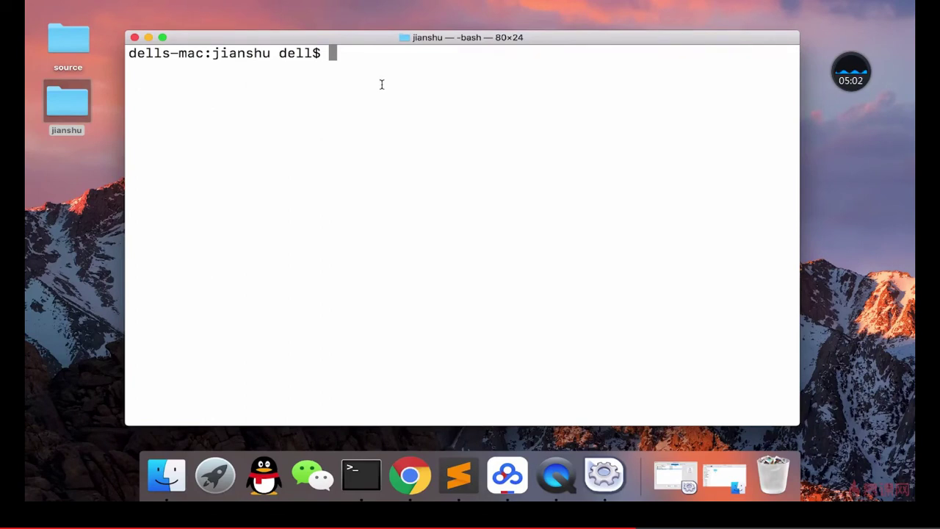
type("p")
key("BackSpace")
type("npm")
key("space")
key("BackSpace")
key("BackSpace")
key("BackSpace")
type("npm ")
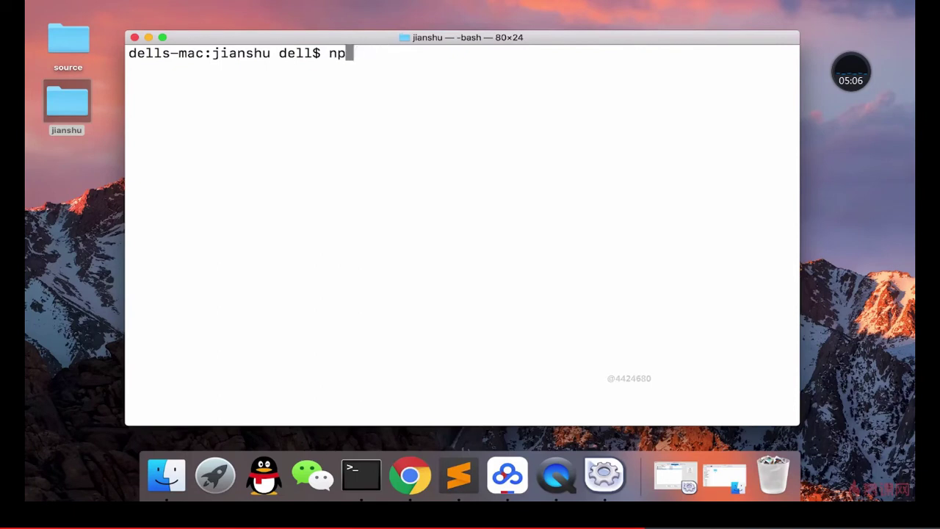
type("run build")
key("Return")
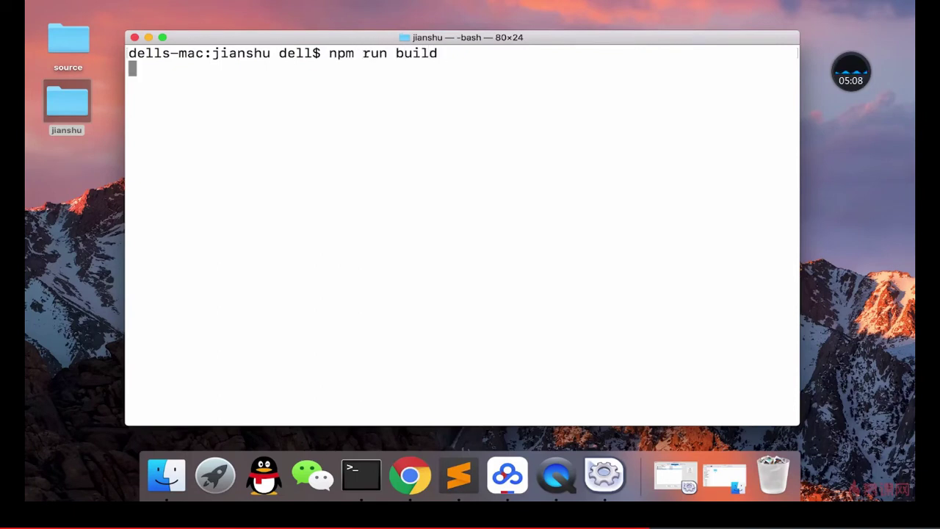
- Open the jianshu folder in Finder, arrange its last folder icons and return to Terminal to follow the build
double_click(66, 107)
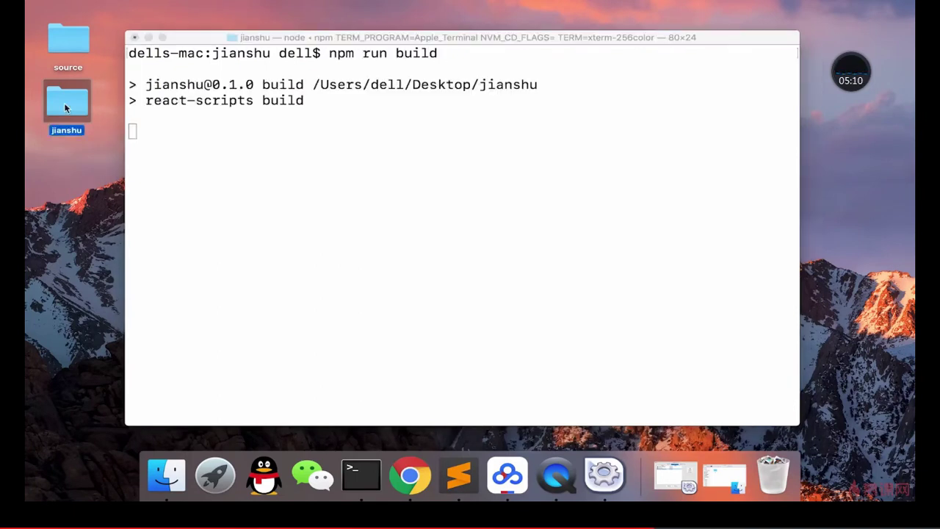
left_click_drag(573, 234, 589, 213)
mouse_move(669, 197)
left_mouse_down()
mouse_move(643, 202)
mouse_move(654, 197)
left_mouse_up()
left_click(572, 111)
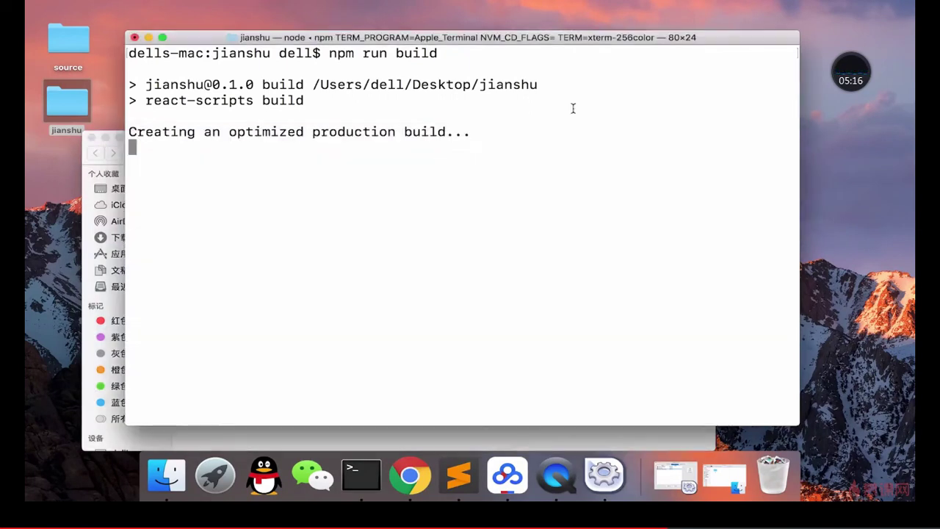
left_click(241, 442)
left_click(620, 98)
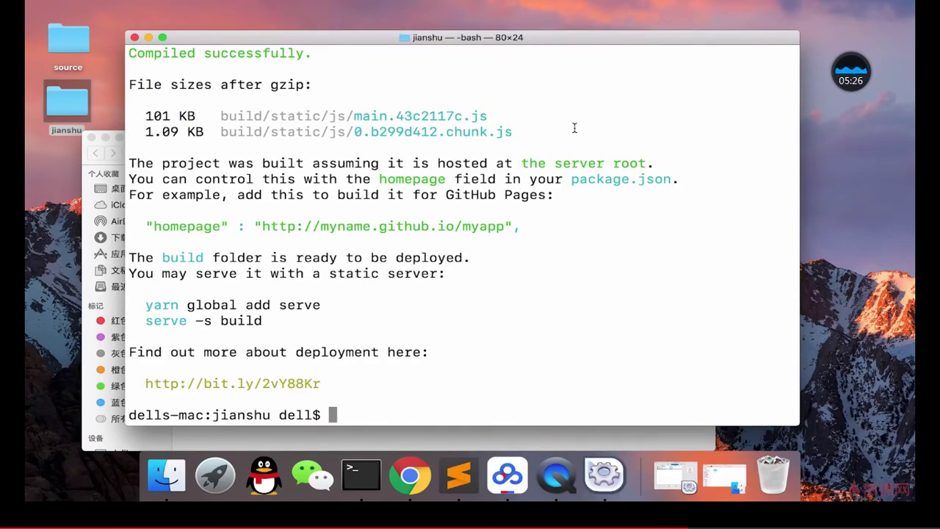
- Close the Terminal window, inspect the contents of the generated build folder and go back to the jianshu folder
left_click(134, 37)
left_click(636, 248)
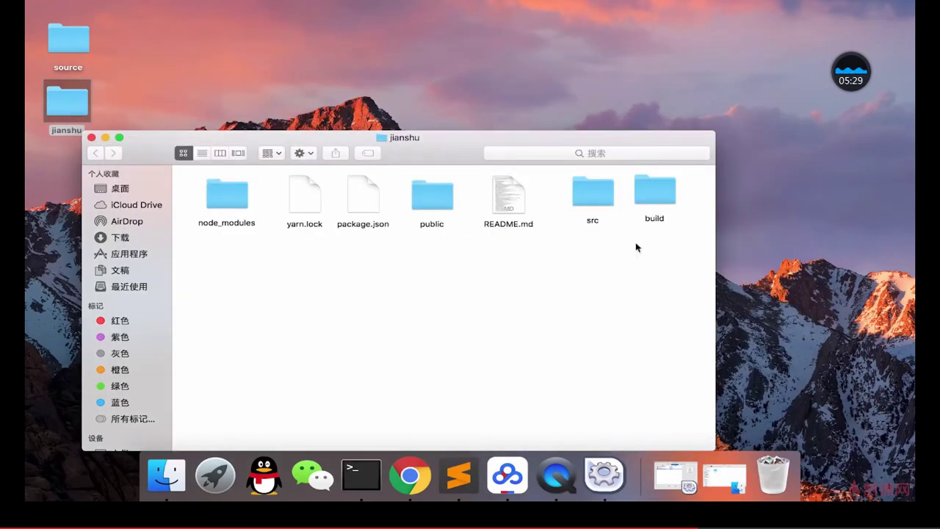
double_click(656, 193)
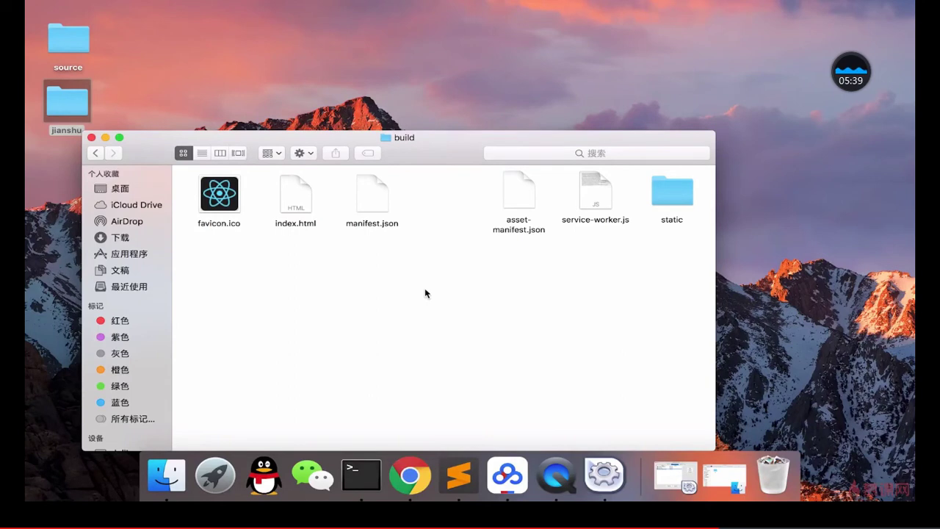
left_click(95, 154)
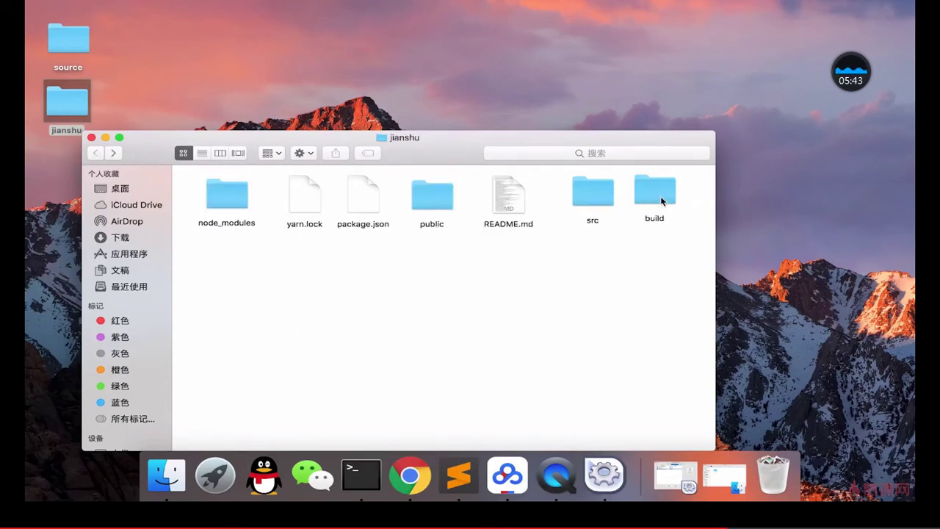
- Place the build folder from the jianshu project on the desktop, close the project window and check the folder's contents
left_click_drag(661, 200, 586, 83)
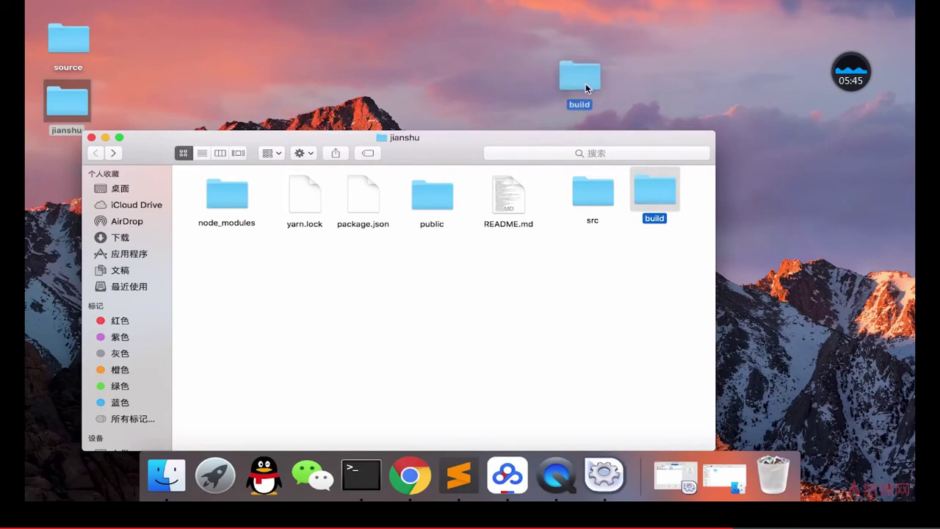
left_click(91, 138)
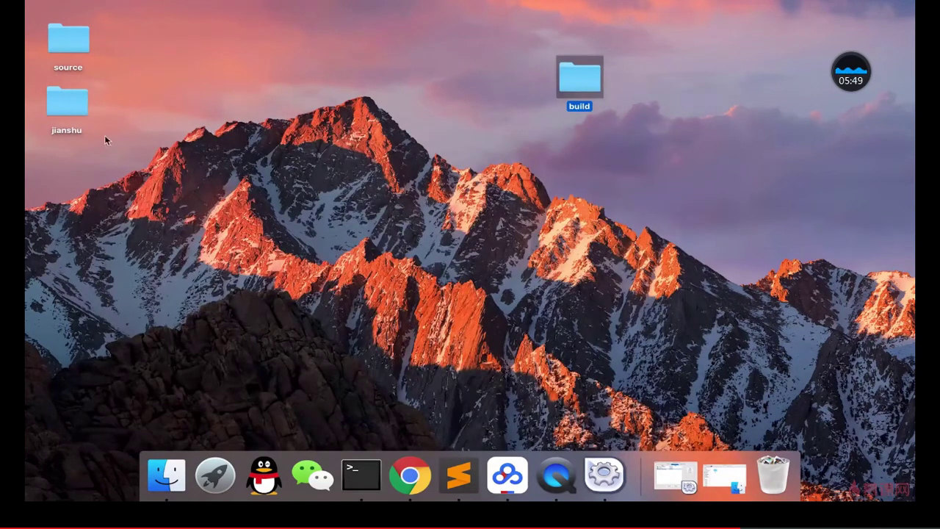
double_click(583, 83)
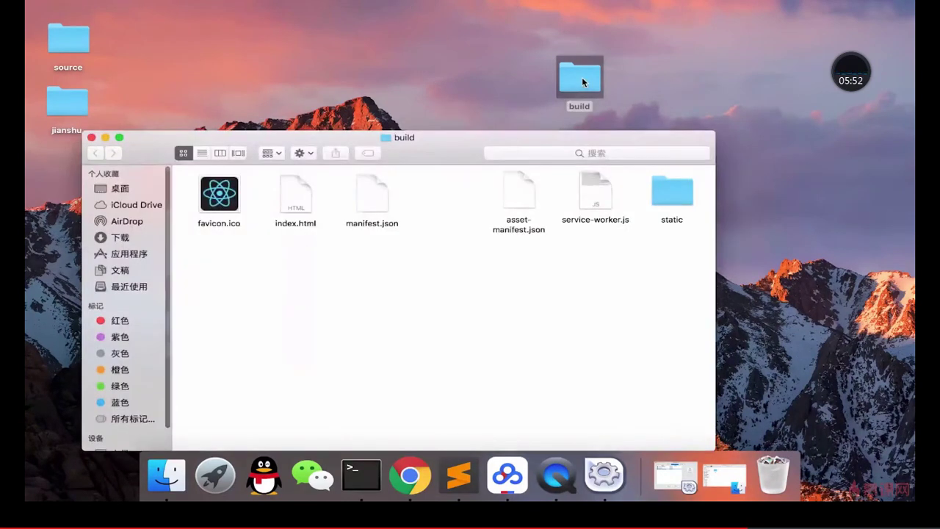
left_click(92, 137)
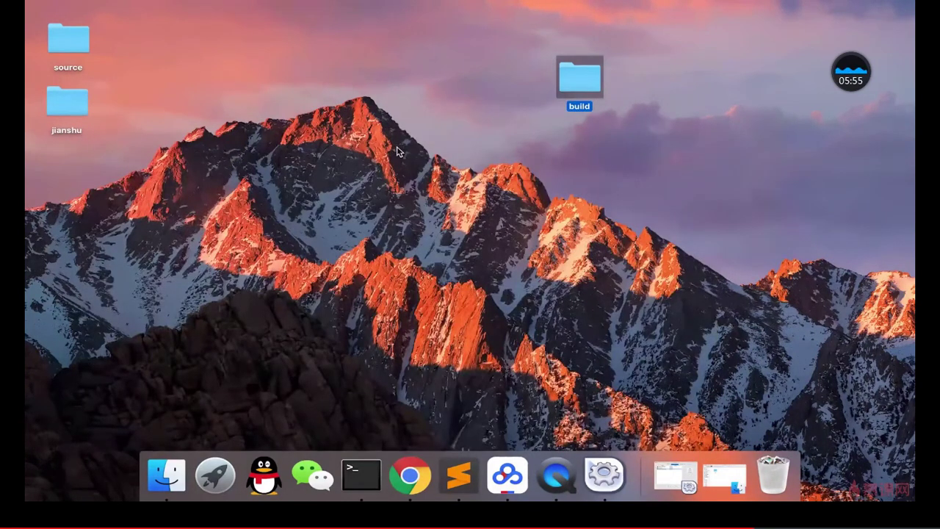
- Copy all files from the desktop build folder into the XAMPP htdocs folder and close both Finder windows
double_click(579, 84)
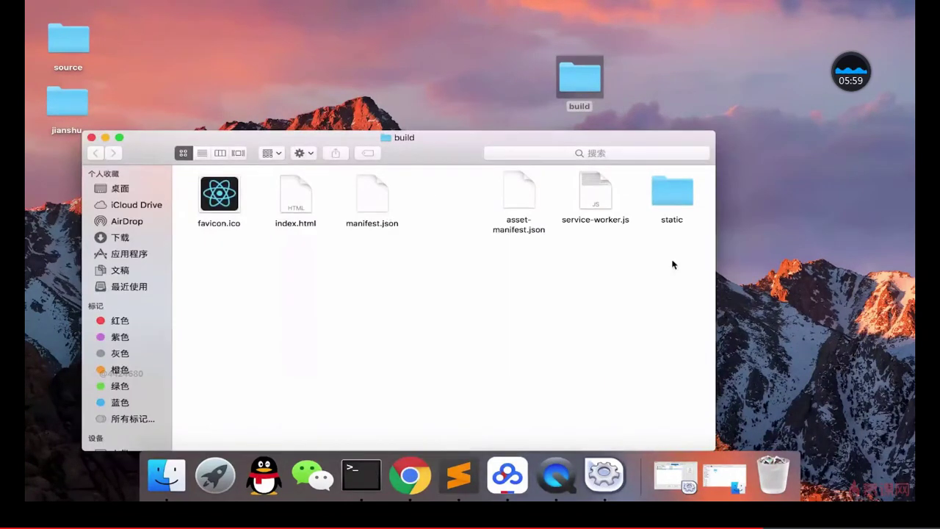
left_click_drag(693, 272, 198, 181)
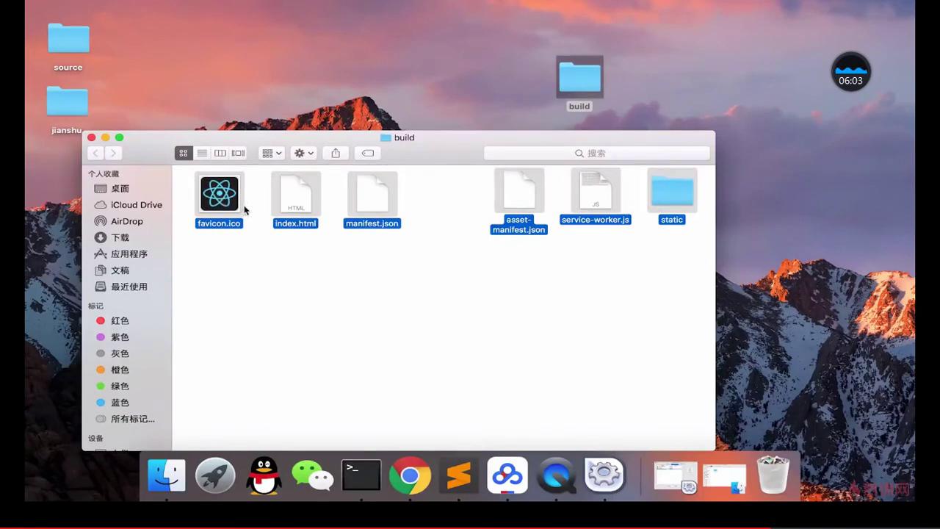
right_click(171, 485)
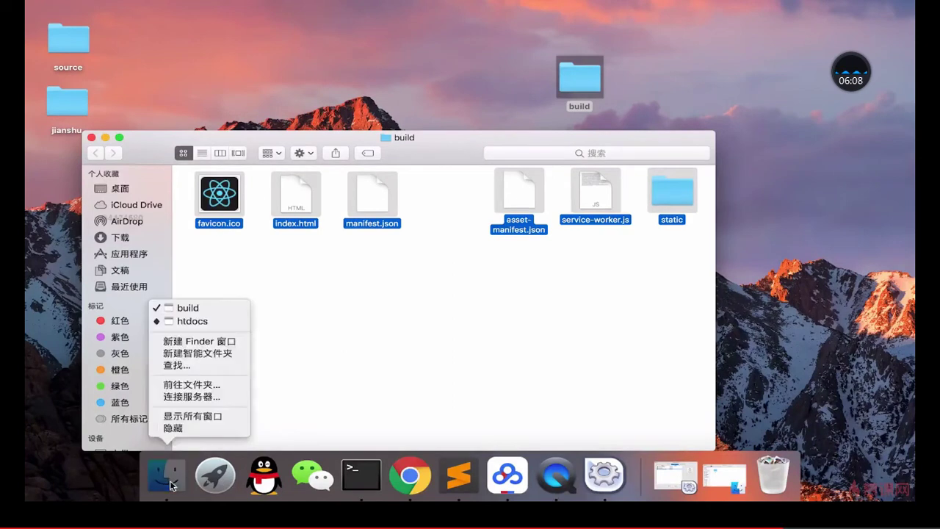
left_click(219, 325)
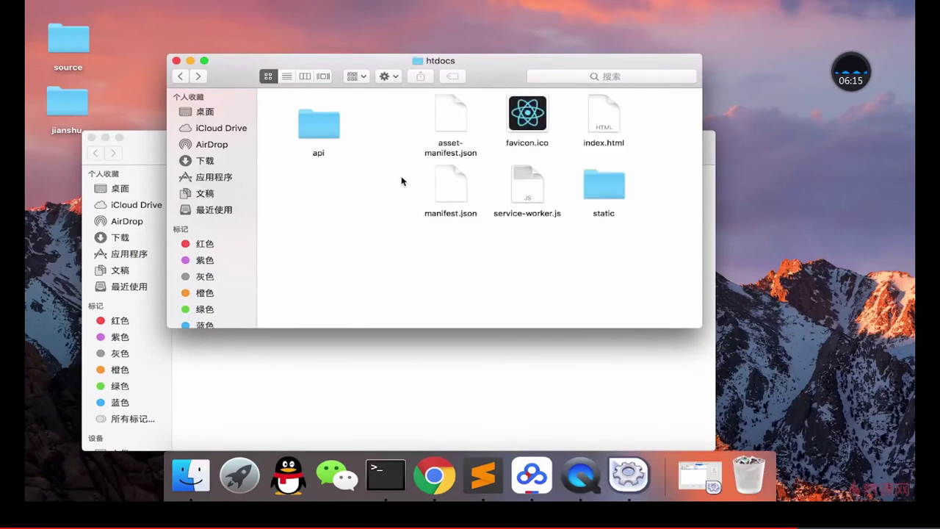
left_click(176, 61)
left_click(91, 136)
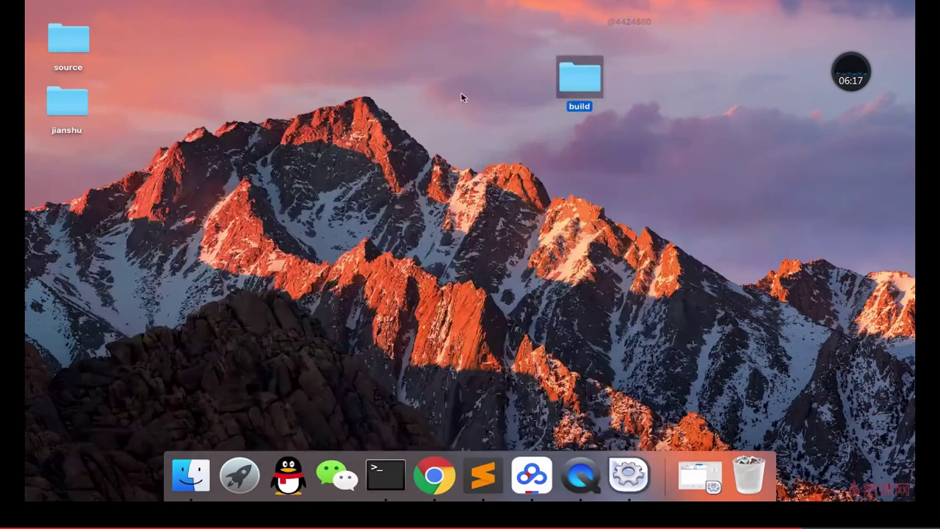
- Move the build folder on the desktop to the Trash and switch to Chrome
right_click(587, 75)
left_click(598, 100)
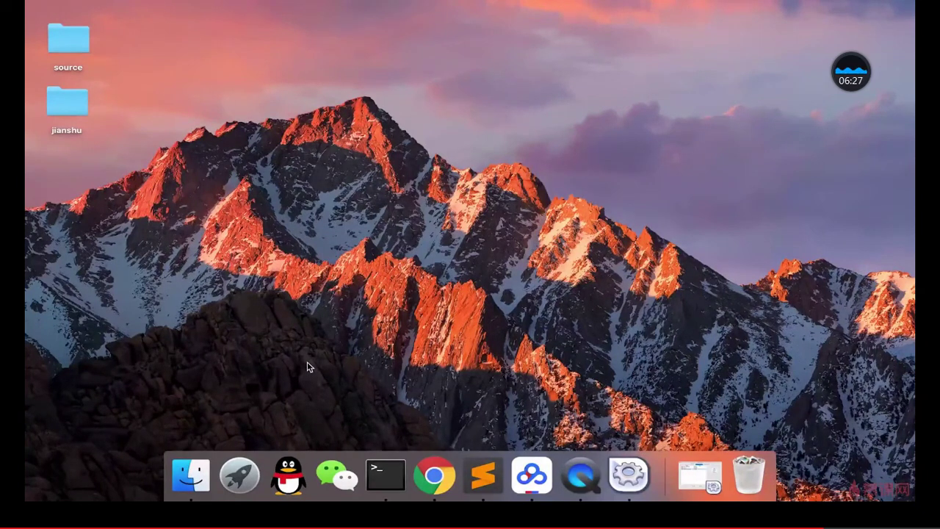
left_click(434, 476)
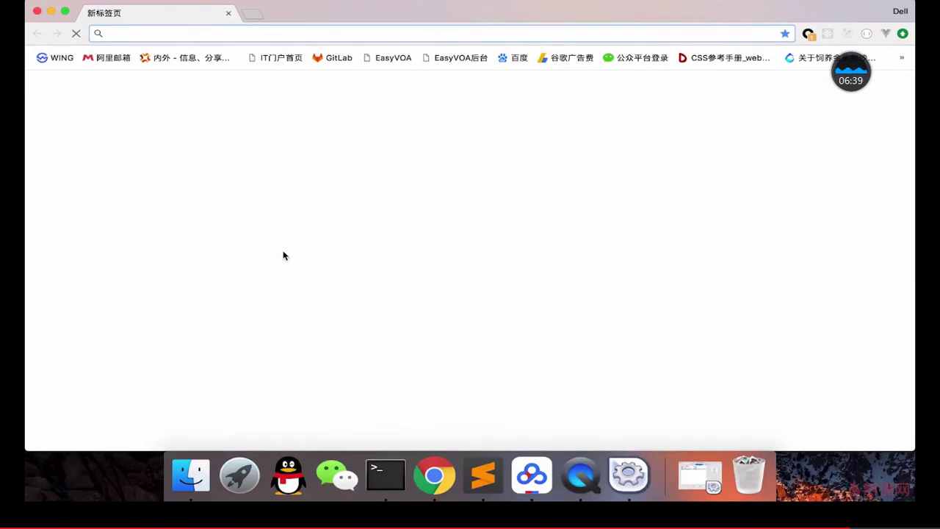
- Load the deployed site at localhost, without a port number, in the new browser tab
type("l")
key("BackSpace")
key("BackSpace")
type("cal")
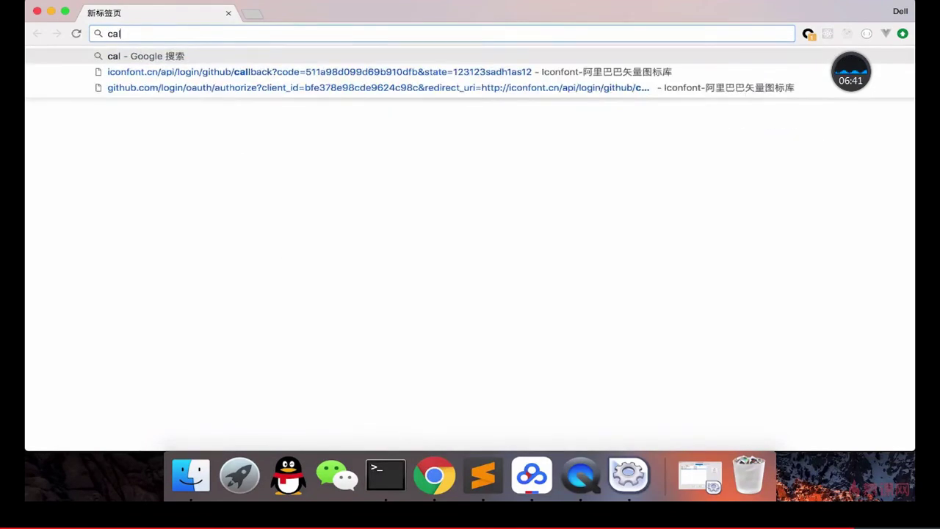
key("BackSpace")
key("BackSpace")
key("BackSpace")
type("local")
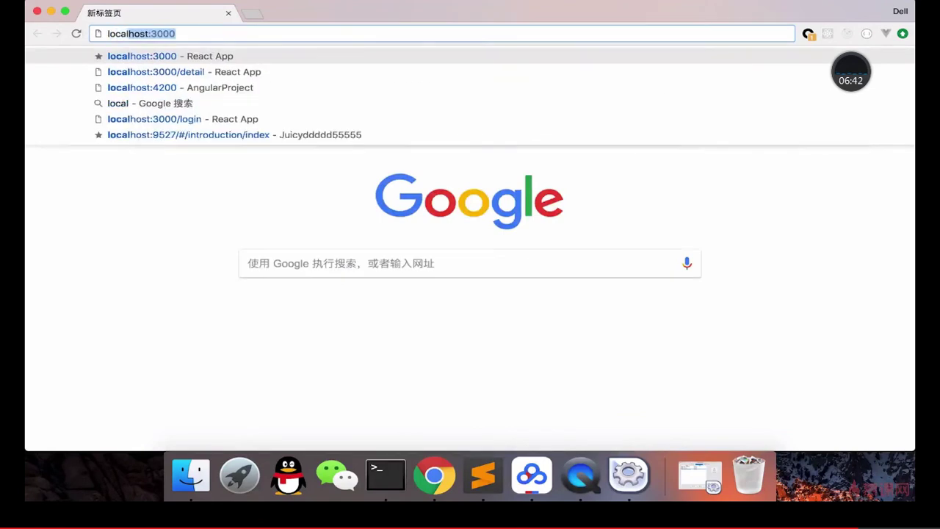
type("host:80")
key("BackSpace")
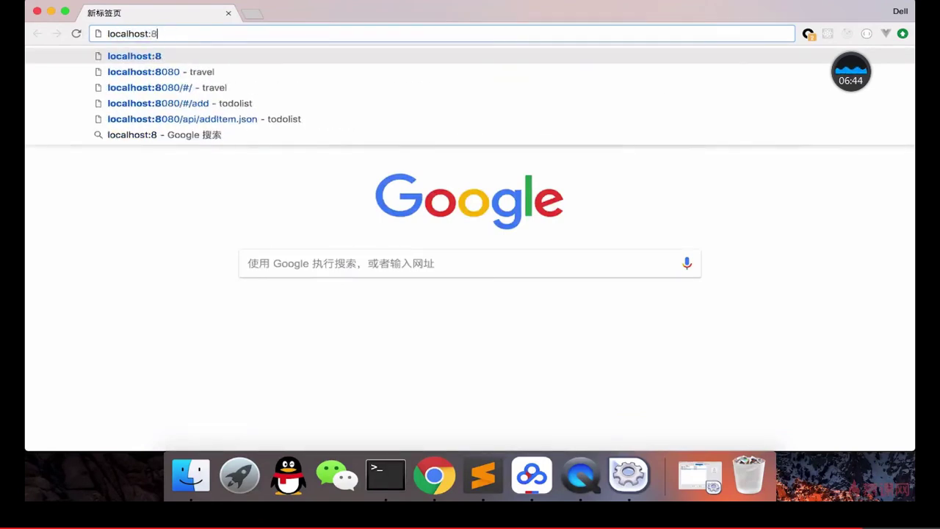
key("BackSpace")
key("BackSpace")
key("Return")
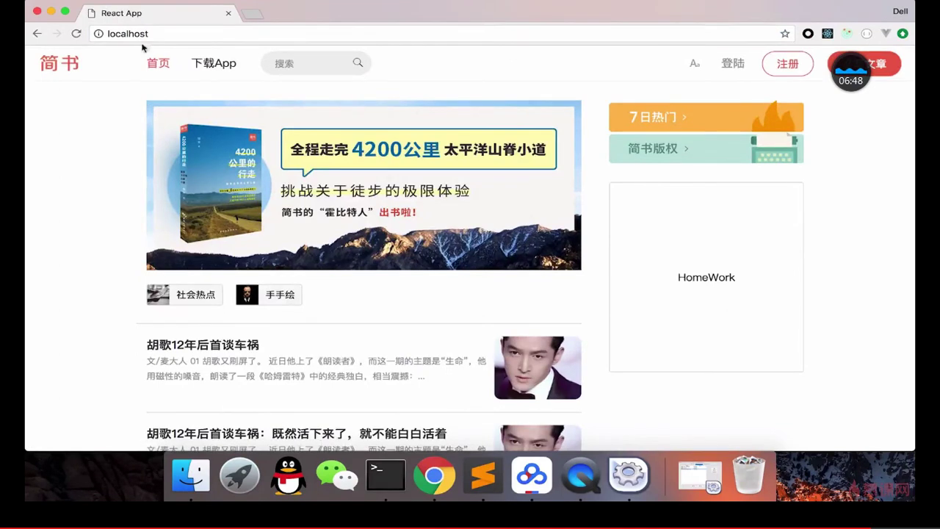
- Look through the deployed home page from the banner down to the end of the article list and back
scroll(106, 185, "down", 1)
scroll(106, 184, "down", 2)
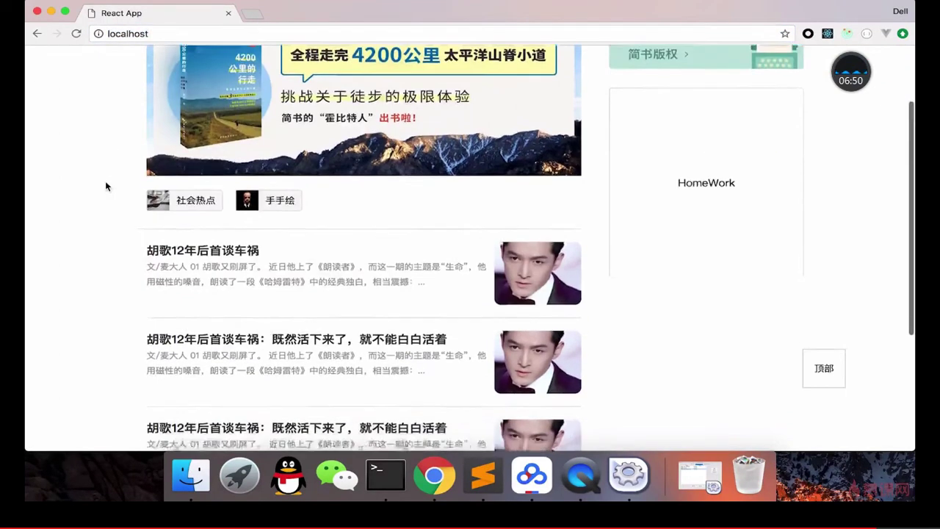
scroll(106, 183, "up", 3)
scroll(106, 184, "down", 1)
scroll(106, 181, "down", 5)
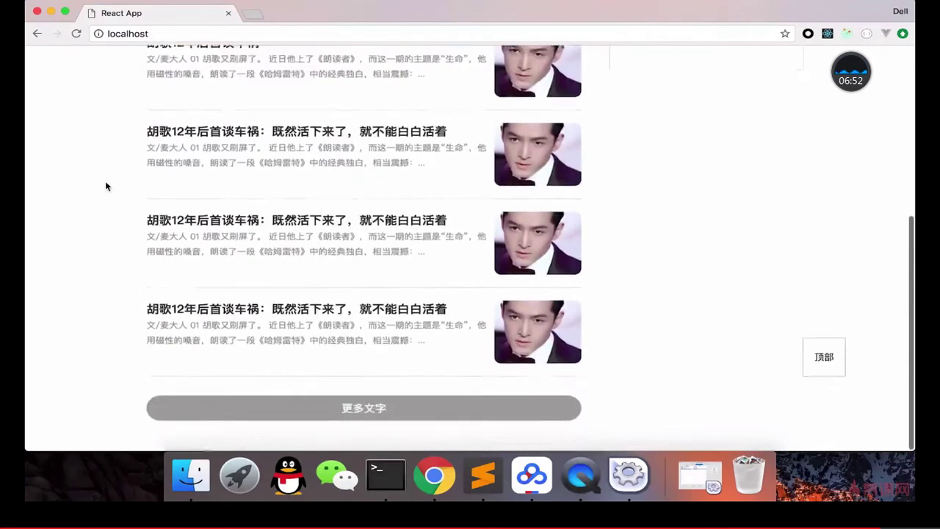
scroll(106, 181, "up", 6)
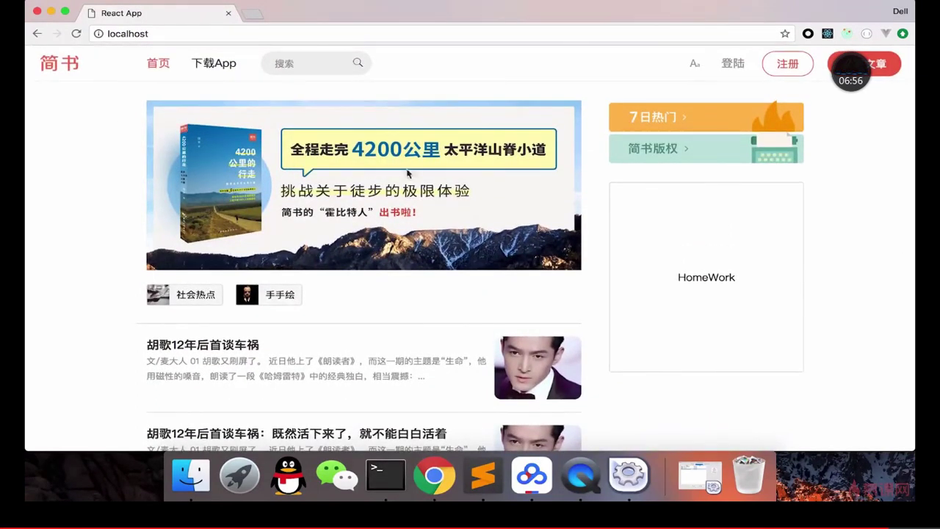
- Open the first article in the list, read through its detail page and return to the home page through the site logo
left_click(213, 346)
scroll(328, 213, "down", 5)
scroll(330, 214, "up", 5)
left_click(43, 67)
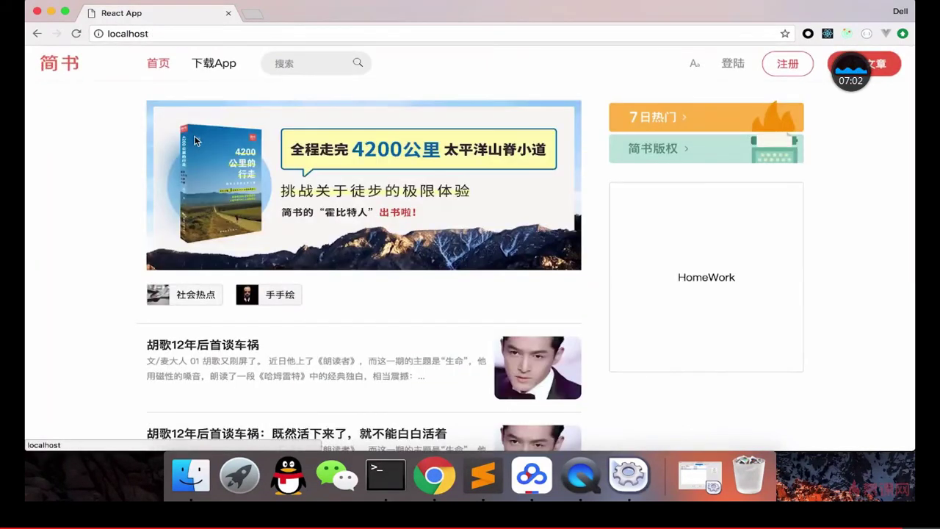